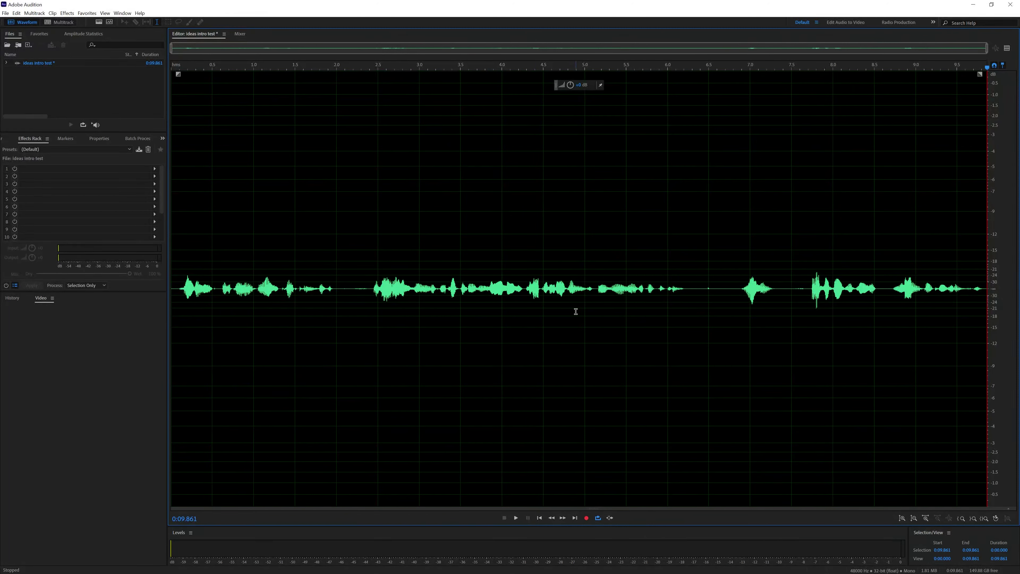
- Select the entire recording and open the Parametric Equalizer effect for it
{"action": "key", "text": "ctrl+a"}
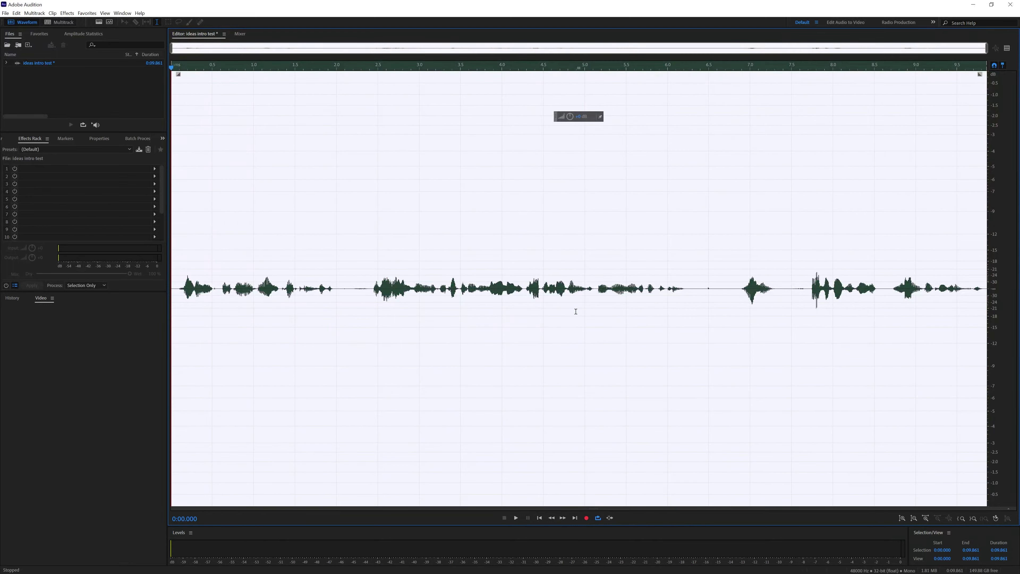
{"action": "left_click_drag", "start_coordinate": [171, 289], "coordinate": [986, 321]}
{"action": "left_click", "coordinate": [68, 13]}
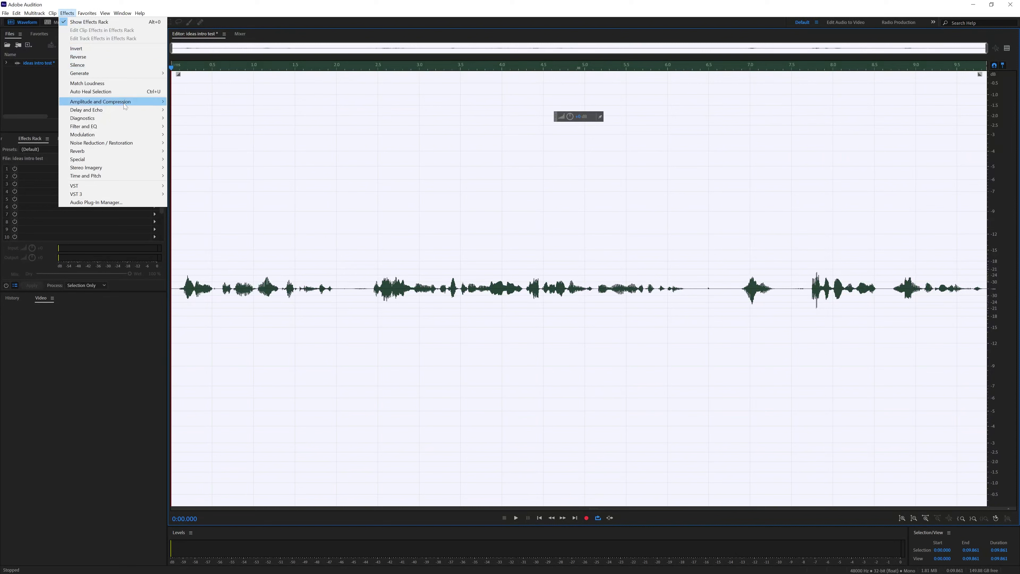
{"action": "mouse_move", "coordinate": [127, 129]}
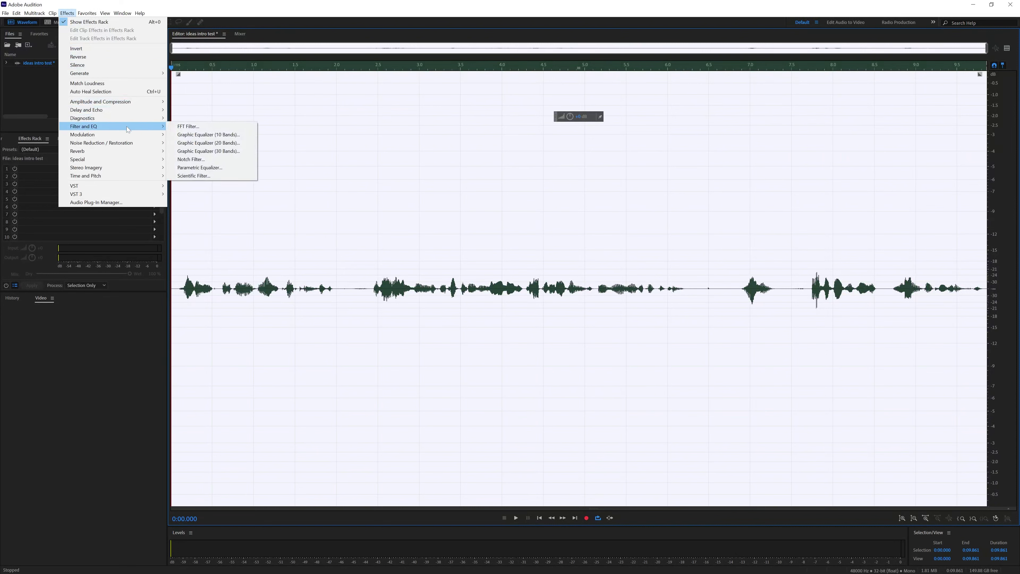
{"action": "left_click", "coordinate": [218, 168]}
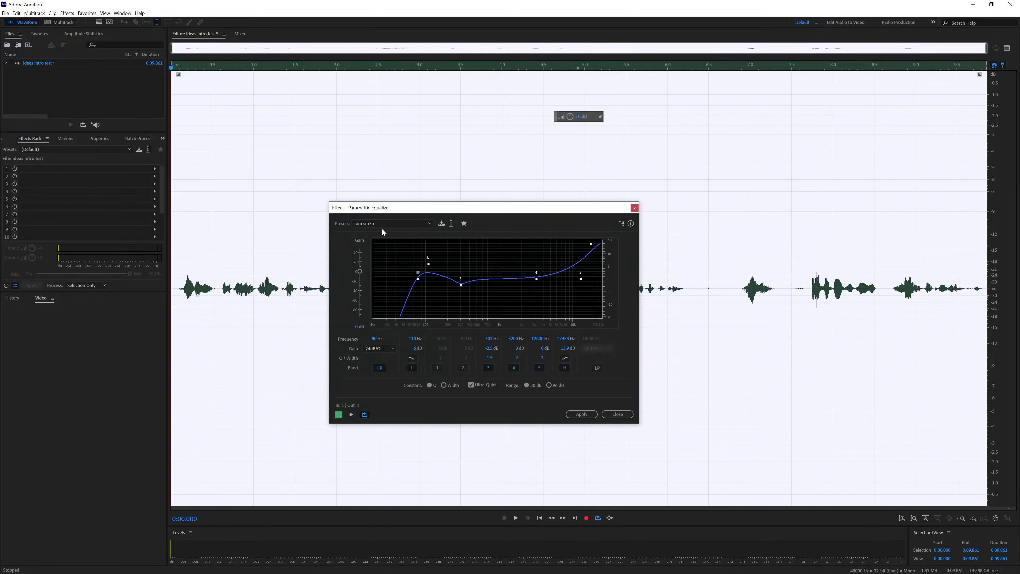
- Play the recording with the equalizer bypassed and enabled to compare the sound before and after the effect
{"action": "left_click", "coordinate": [338, 414]}
{"action": "key", "text": "space"}
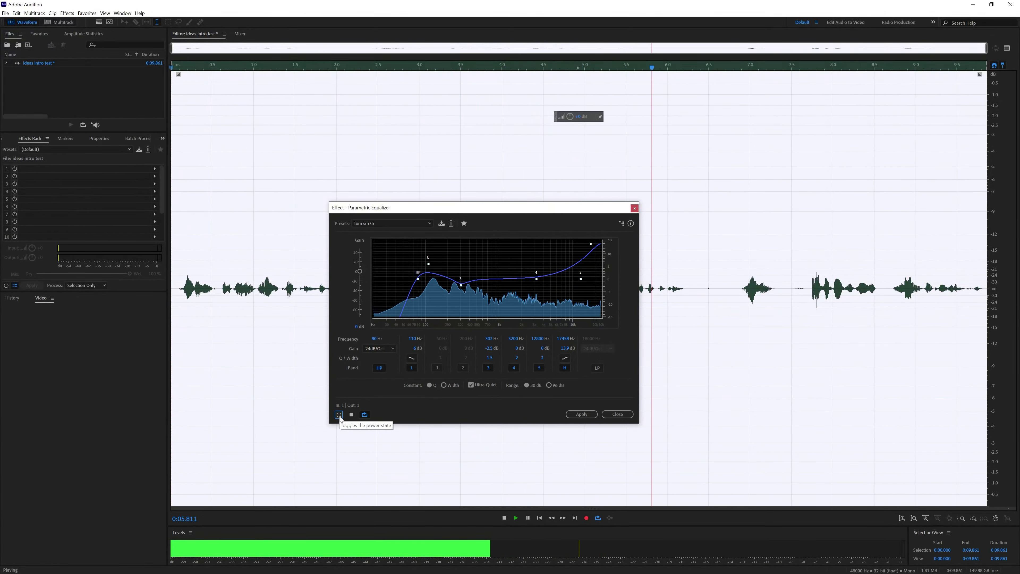
{"action": "key", "text": "space"}
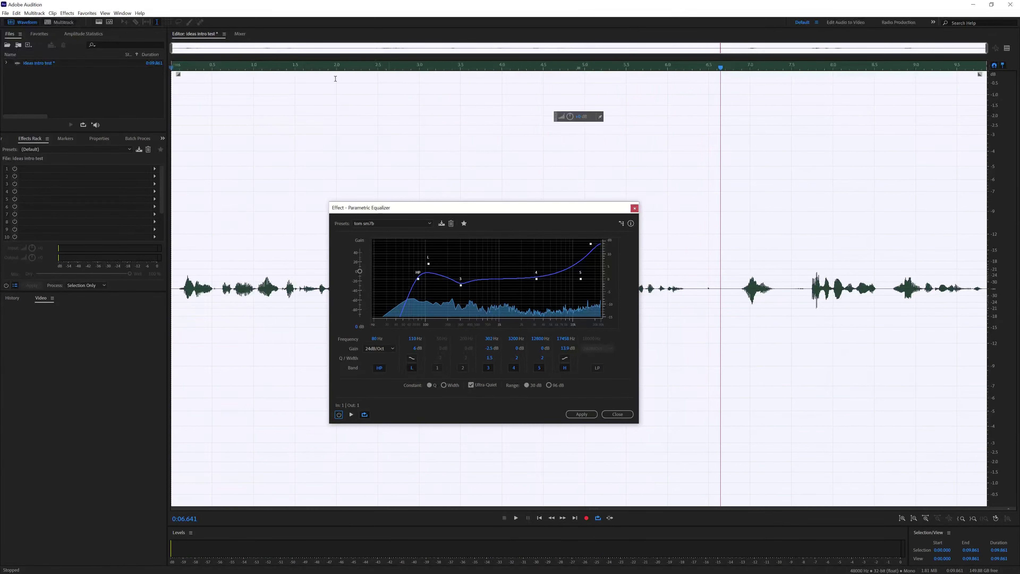
{"action": "left_click", "coordinate": [210, 68]}
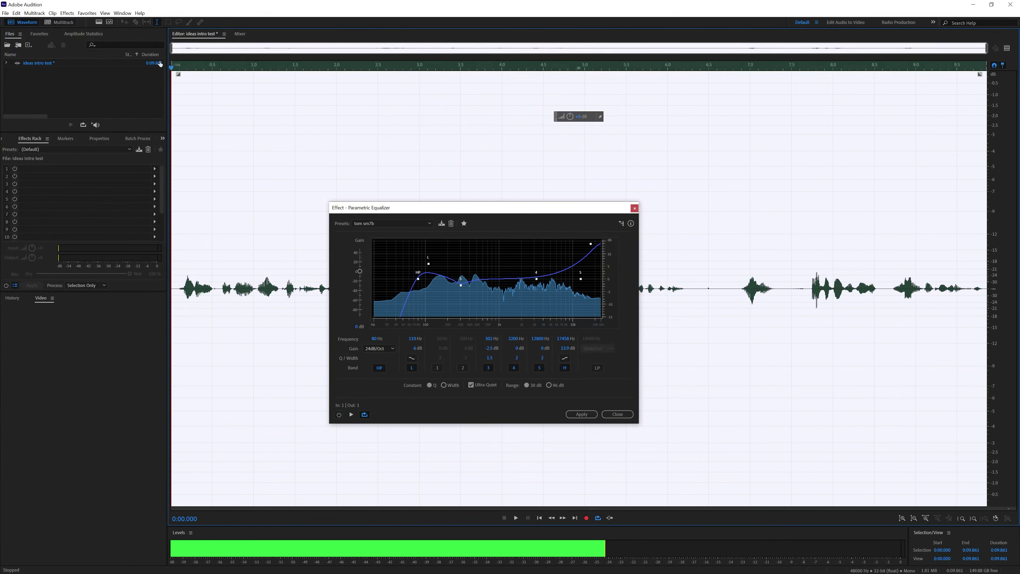
{"action": "left_click", "coordinate": [338, 414]}
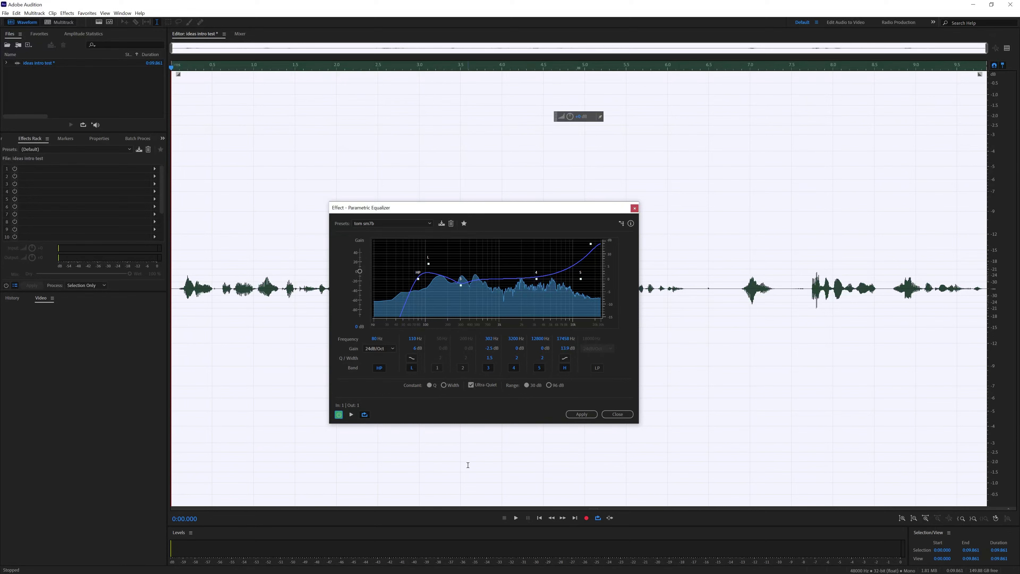
{"action": "key", "text": "space"}
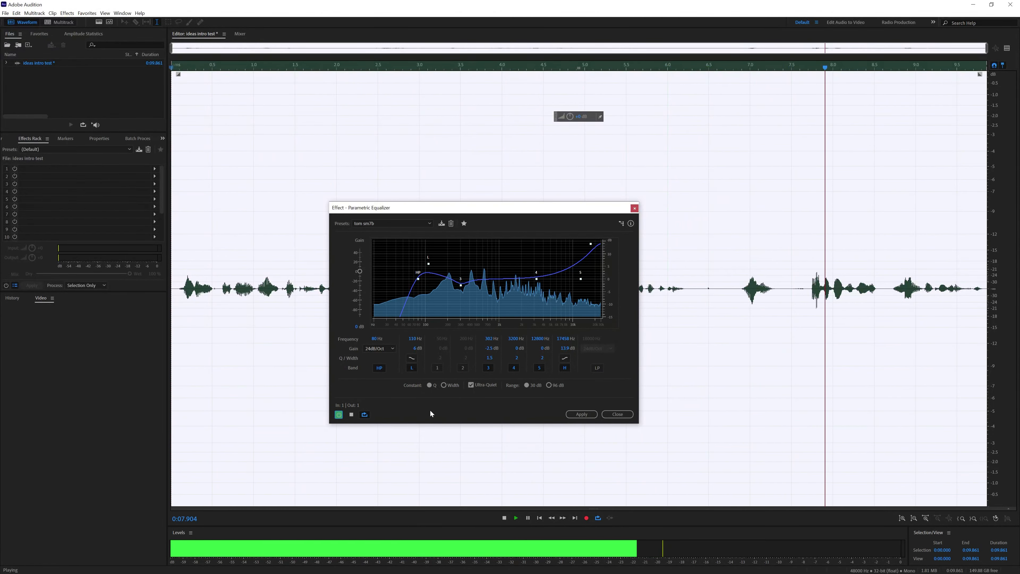
{"action": "left_click", "coordinate": [338, 414]}
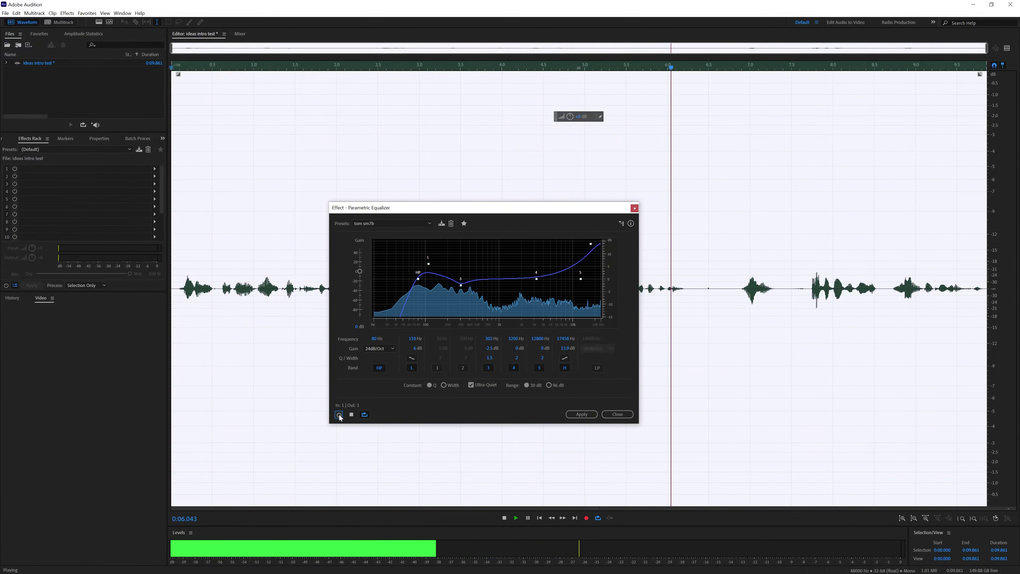
{"action": "left_click", "coordinate": [339, 414]}
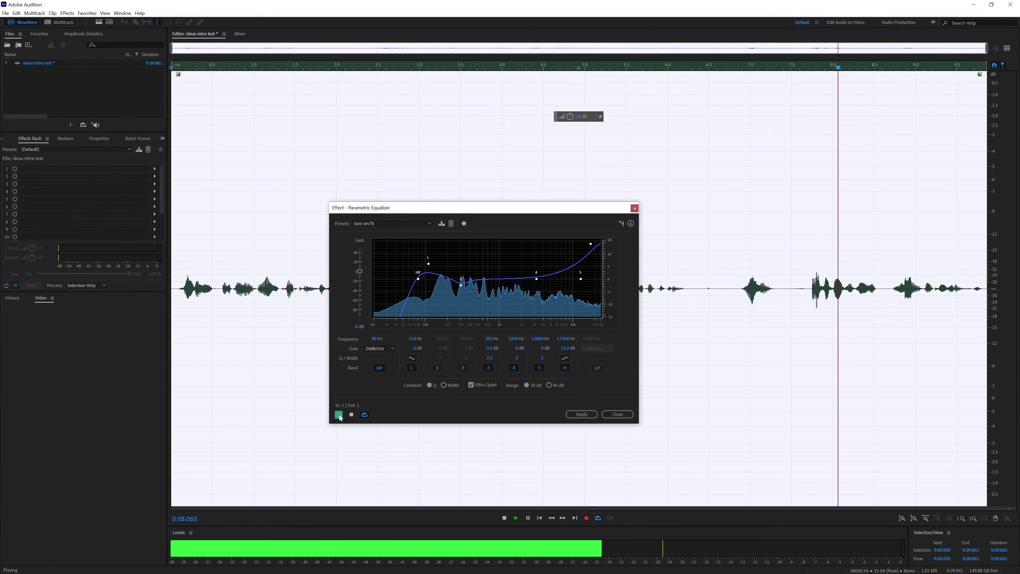
{"action": "key", "text": "space"}
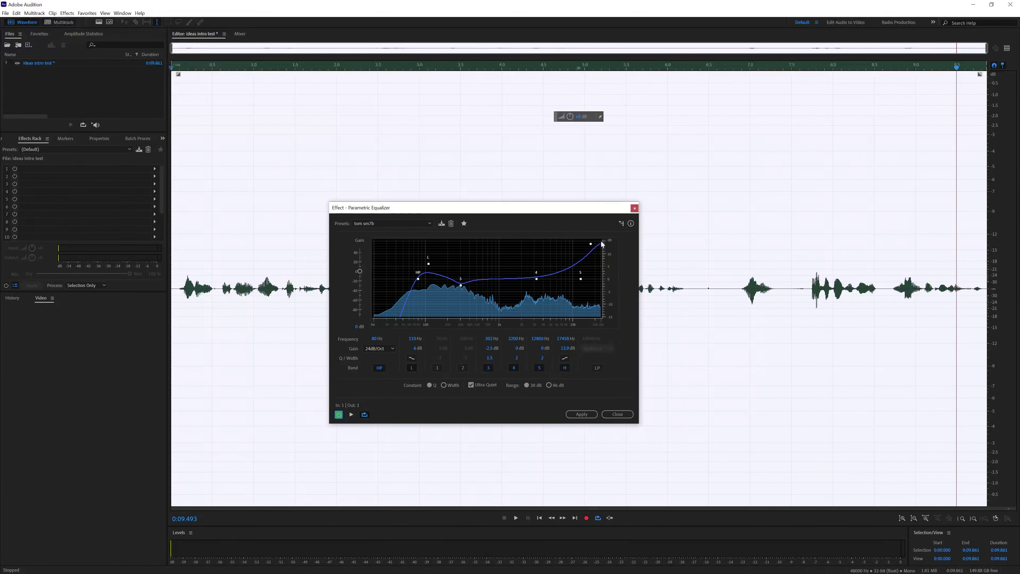
- Review the equalizer presets, keep the custom sm7b preset, and apply the Parametric Equalizer to the whole recording
{"action": "left_click", "coordinate": [430, 224]}
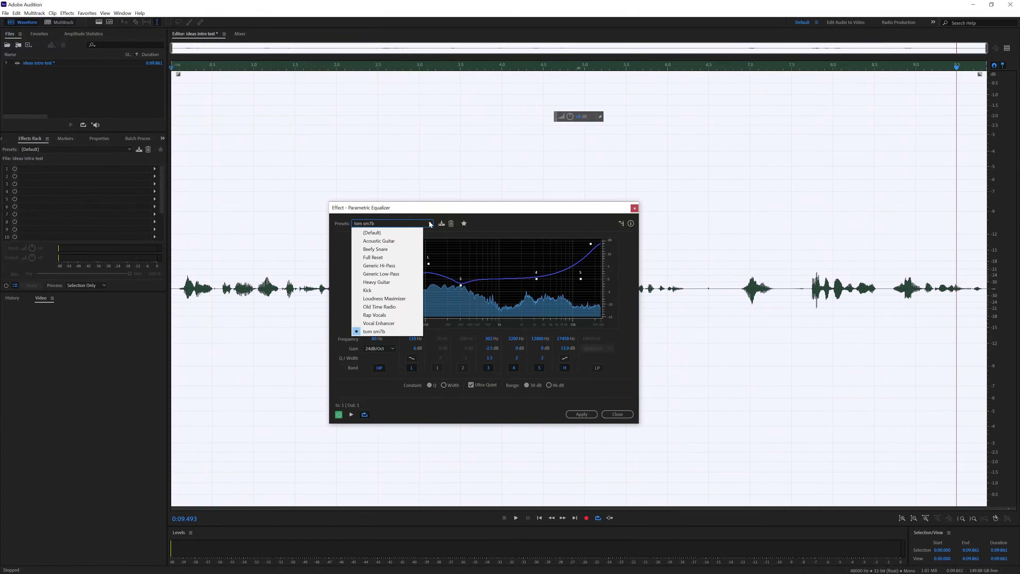
{"action": "left_click", "coordinate": [430, 224]}
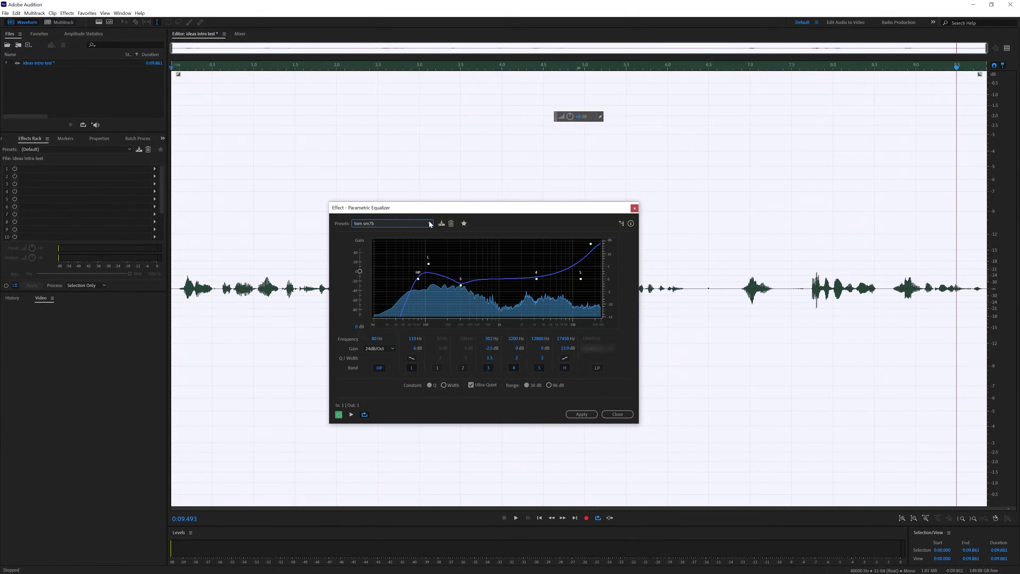
{"action": "left_click", "coordinate": [582, 414]}
{"action": "left_click", "coordinate": [581, 414]}
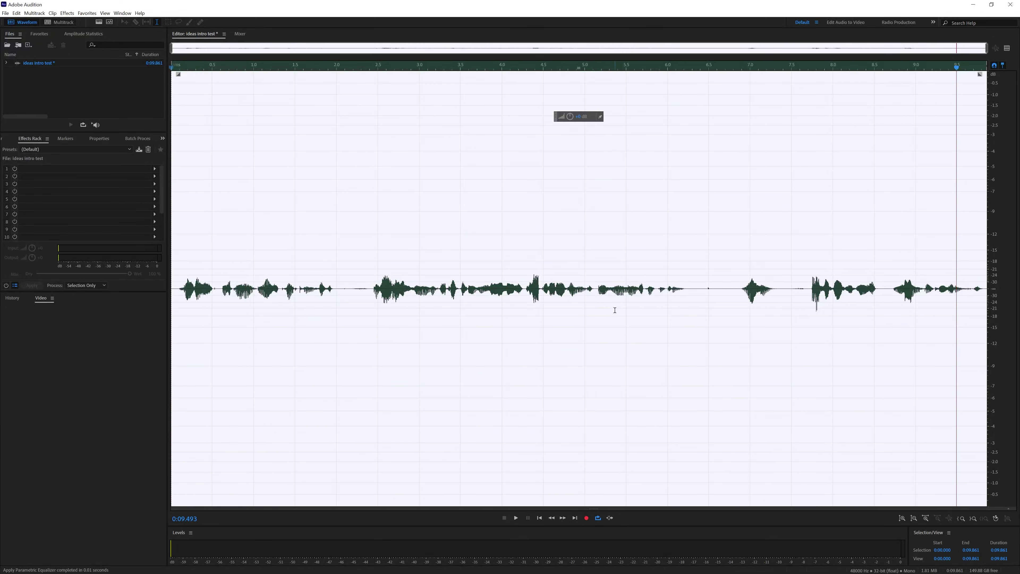
- Normalize the whole recording with the Amplitude and Compression effect and play back its opening two seconds
{"action": "left_click", "coordinate": [65, 15]}
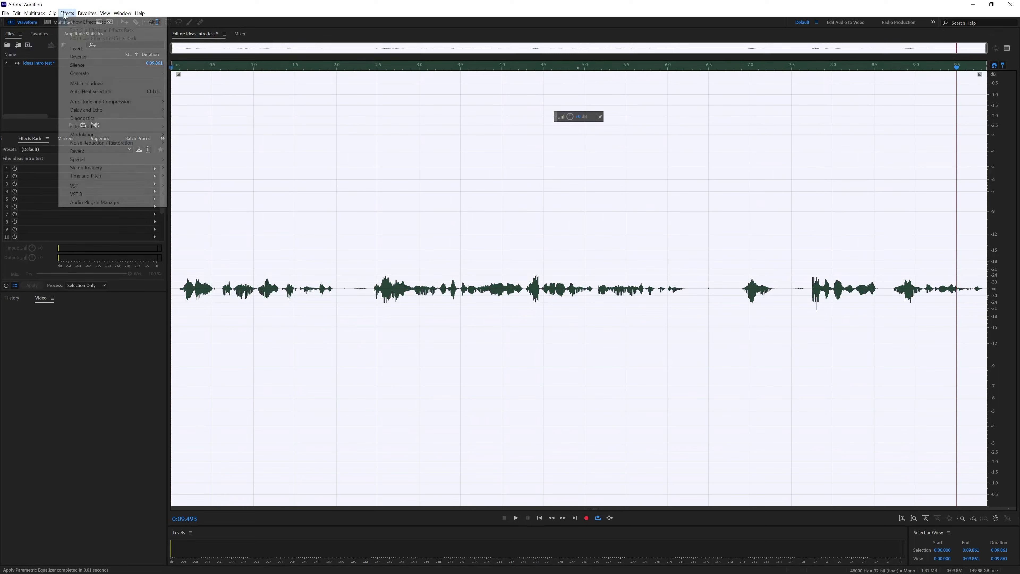
{"action": "mouse_move", "coordinate": [131, 102]}
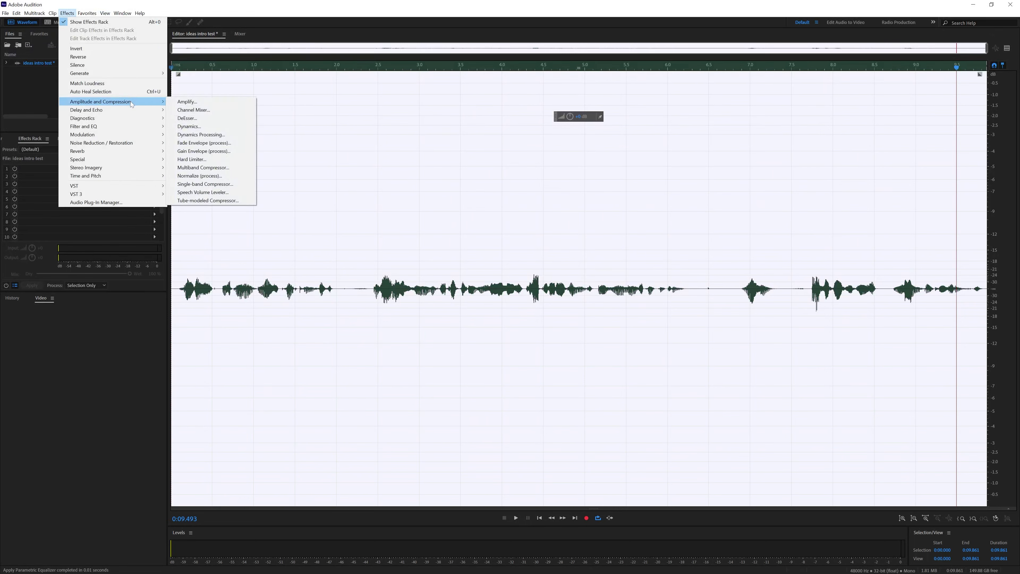
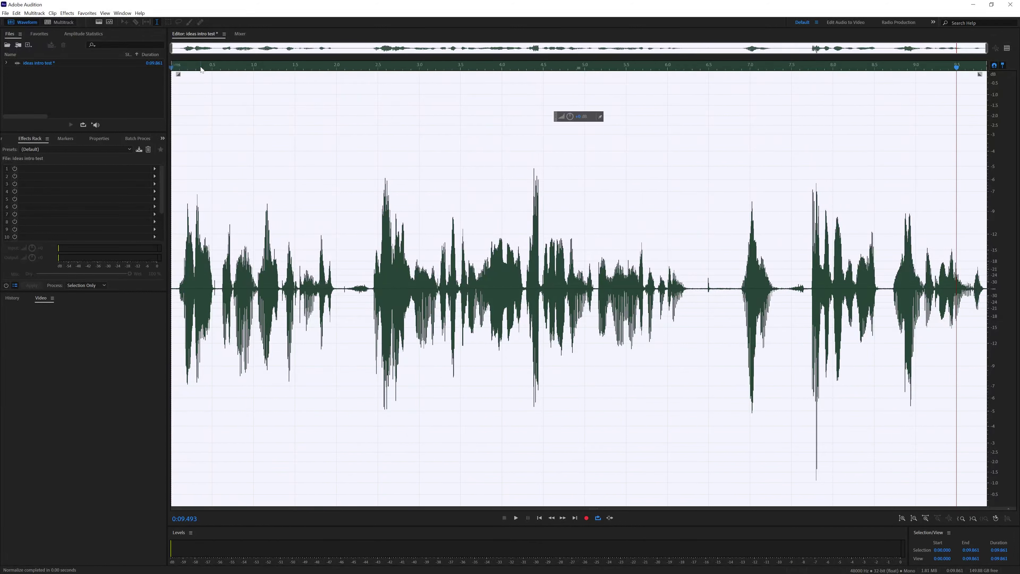
{"action": "key", "text": "space"}
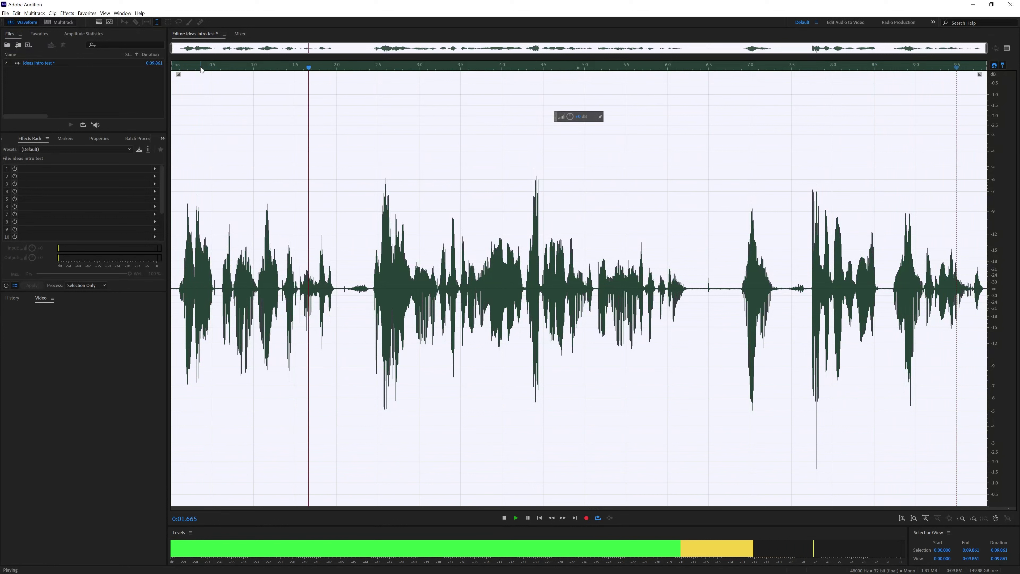
{"action": "key", "text": "space"}
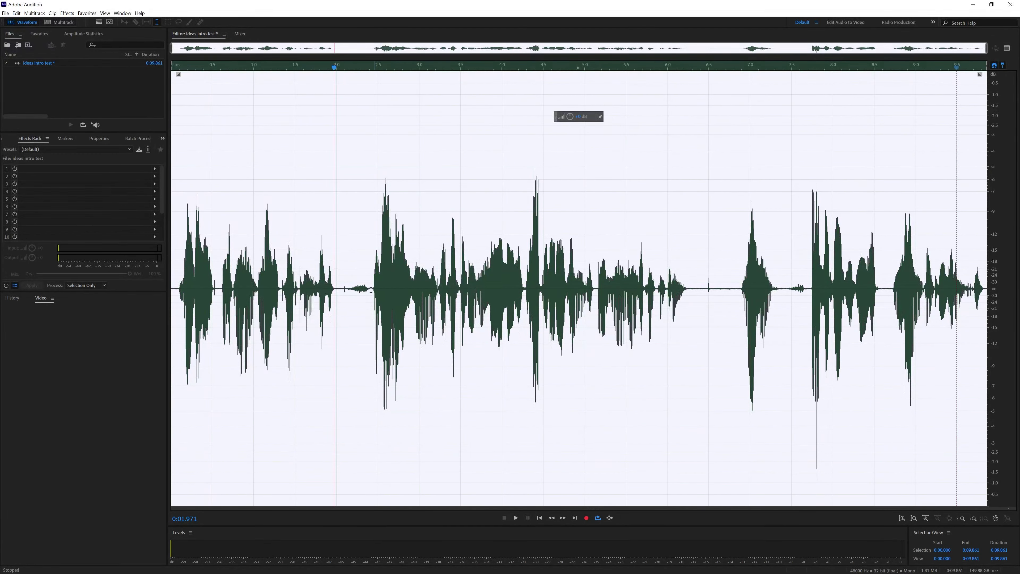
- Select the quiet sound between about 2.04 and 2.40 seconds, listen to it, and lower its gain to silence
{"action": "left_click_drag", "start_coordinate": [370, 287], "coordinate": [340, 286]}
{"action": "key", "text": "space"}
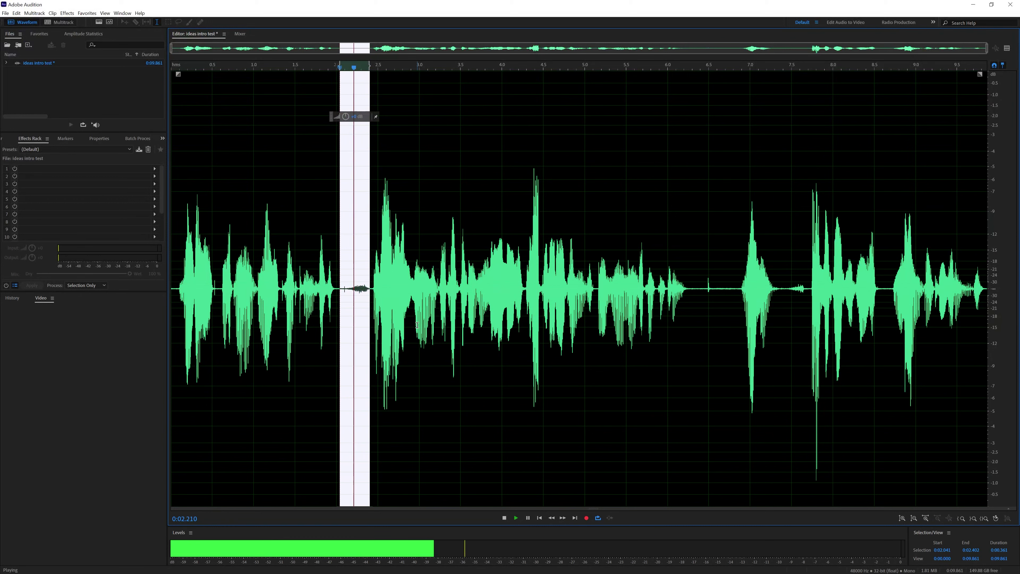
{"action": "key", "text": "space"}
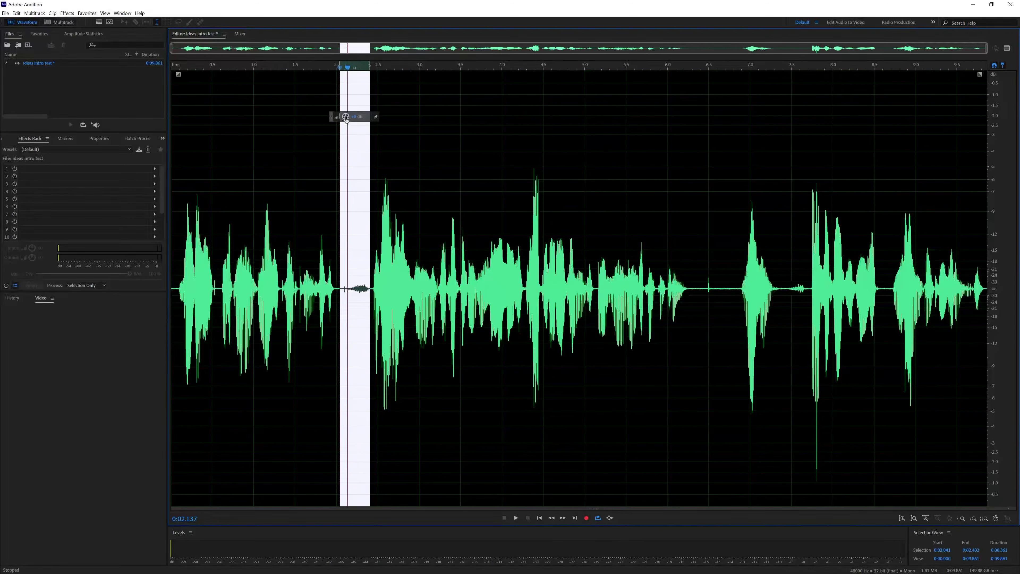
{"action": "left_click_drag", "start_coordinate": [346, 117], "coordinate": [345, 165]}
{"action": "left_click", "coordinate": [389, 313]}
- Play back the recording from about 1.4 seconds and from about 6.2 seconds to check the gaps between phrases
{"action": "left_click", "coordinate": [291, 290]}
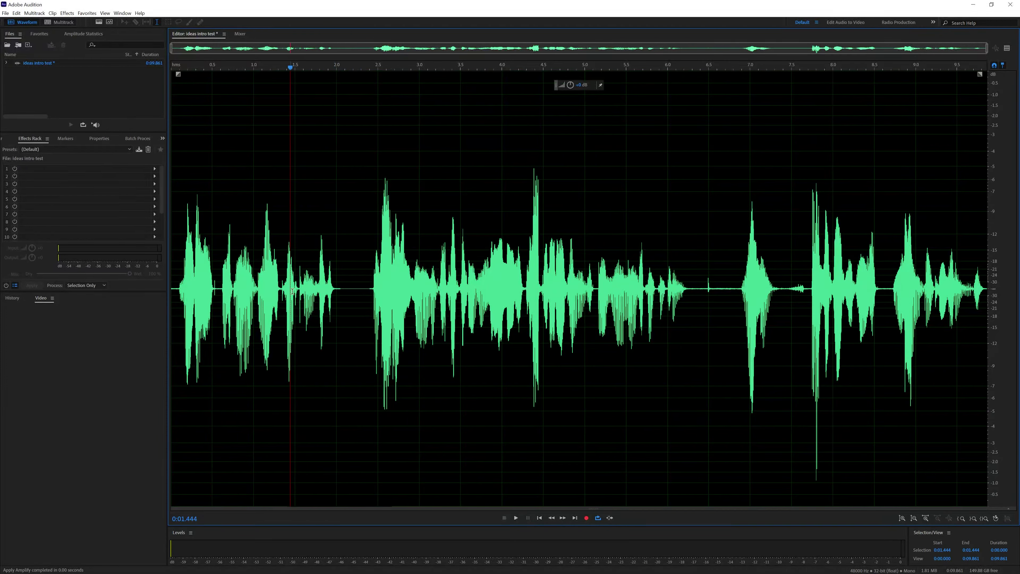
{"action": "key", "text": "space"}
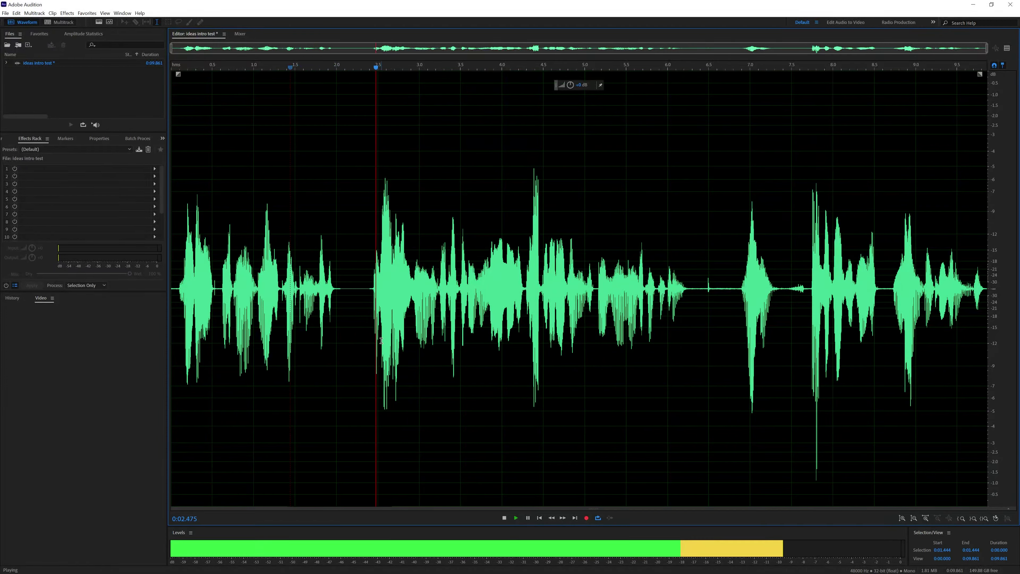
{"action": "key", "text": "space"}
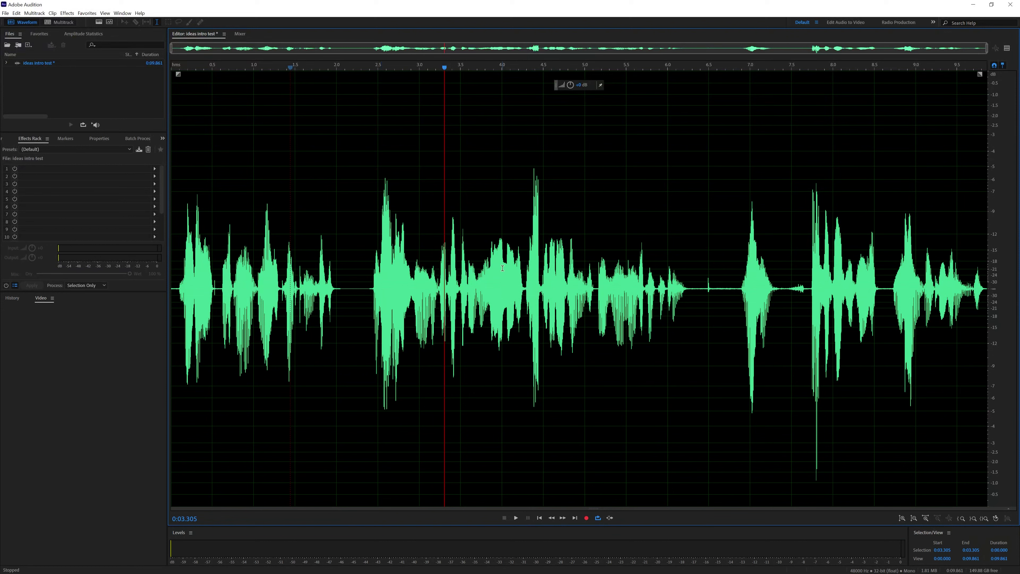
{"action": "left_click", "coordinate": [682, 288]}
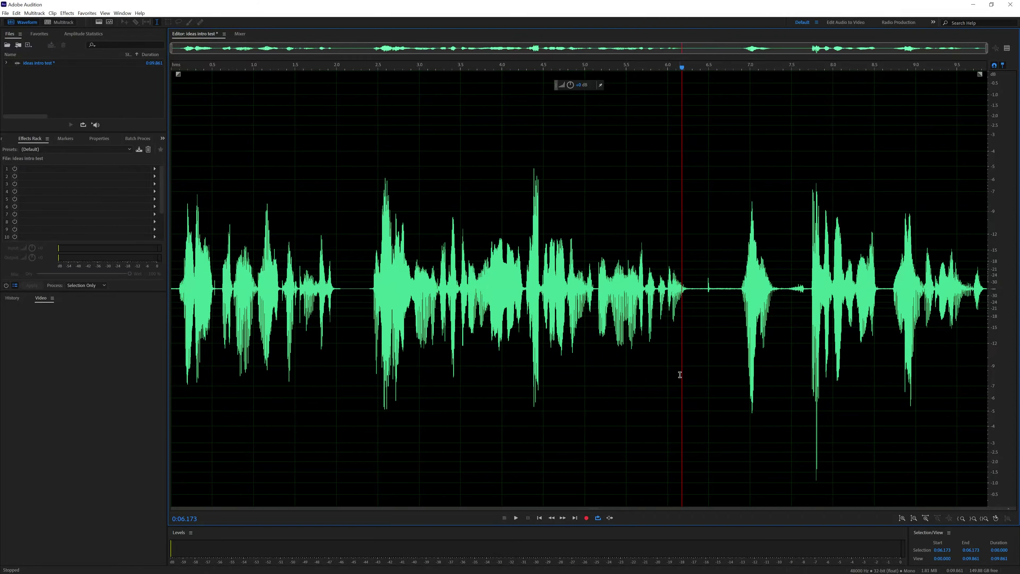
{"action": "key", "text": "space"}
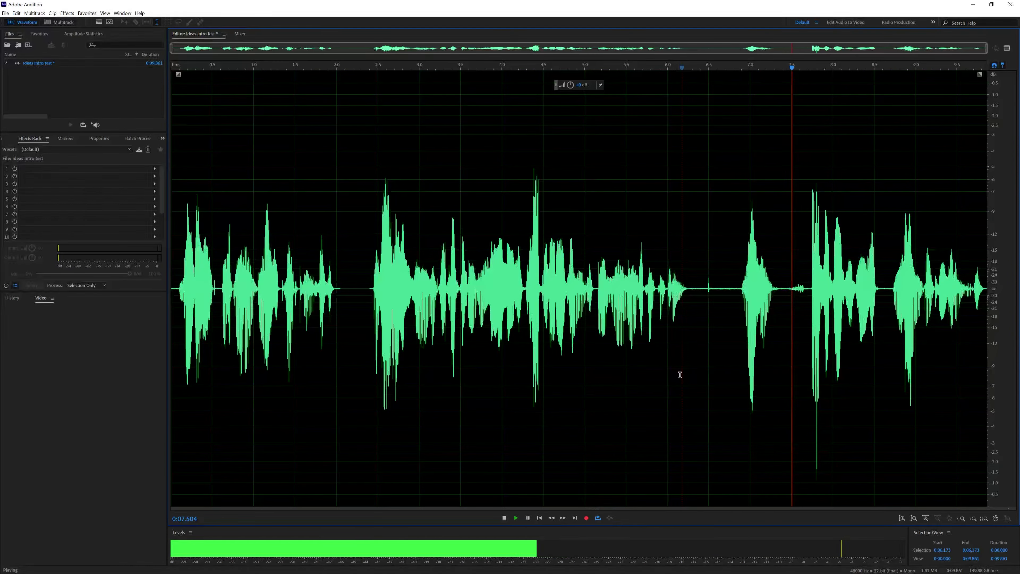
{"action": "key", "text": "space"}
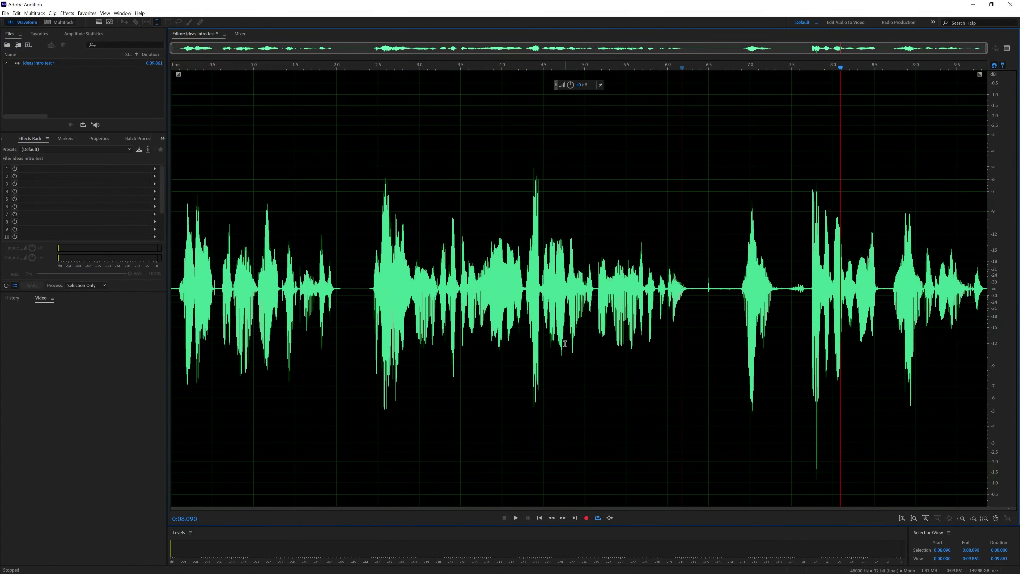
- Select the entire recording, open the DeNoise effect, and preview it at the current amount
{"action": "key", "text": "ctrl+a"}
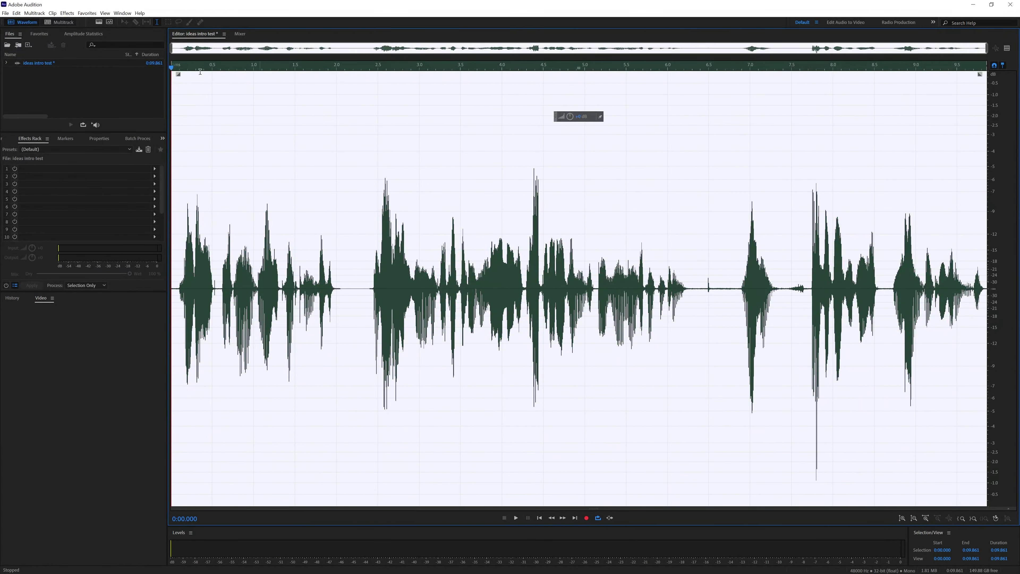
{"action": "left_click", "coordinate": [67, 13]}
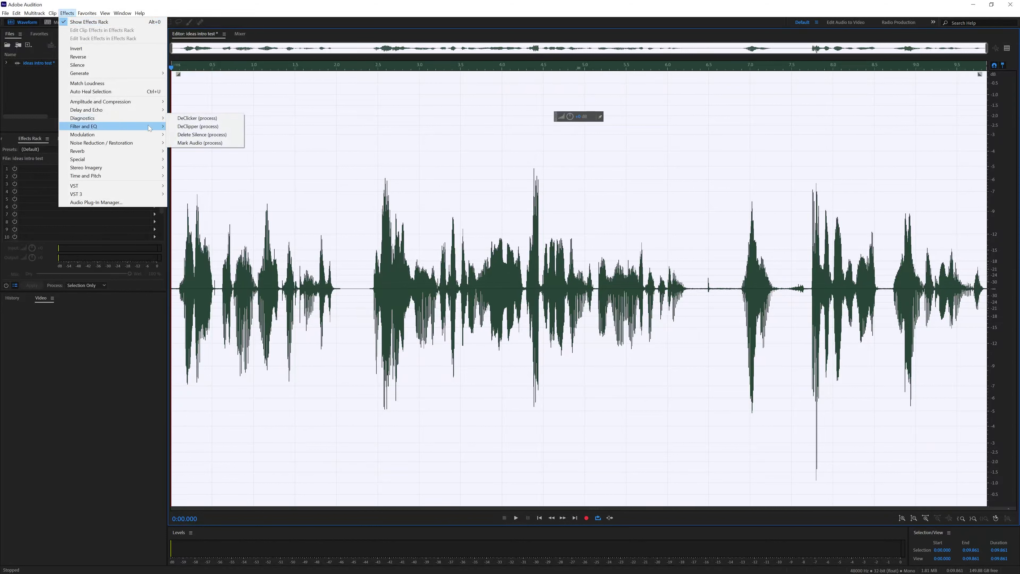
{"action": "mouse_move", "coordinate": [141, 145]}
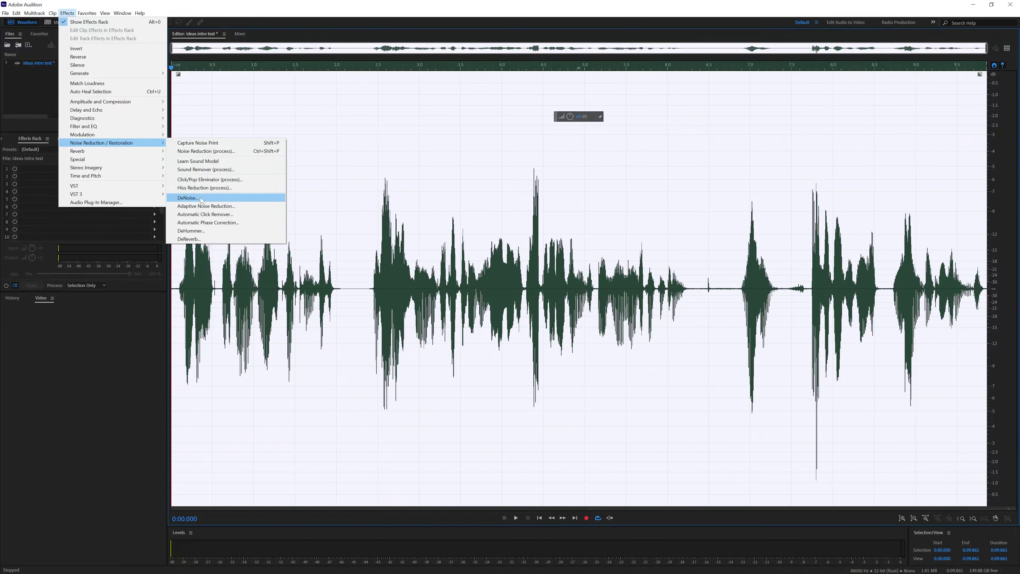
{"action": "left_click", "coordinate": [201, 199]}
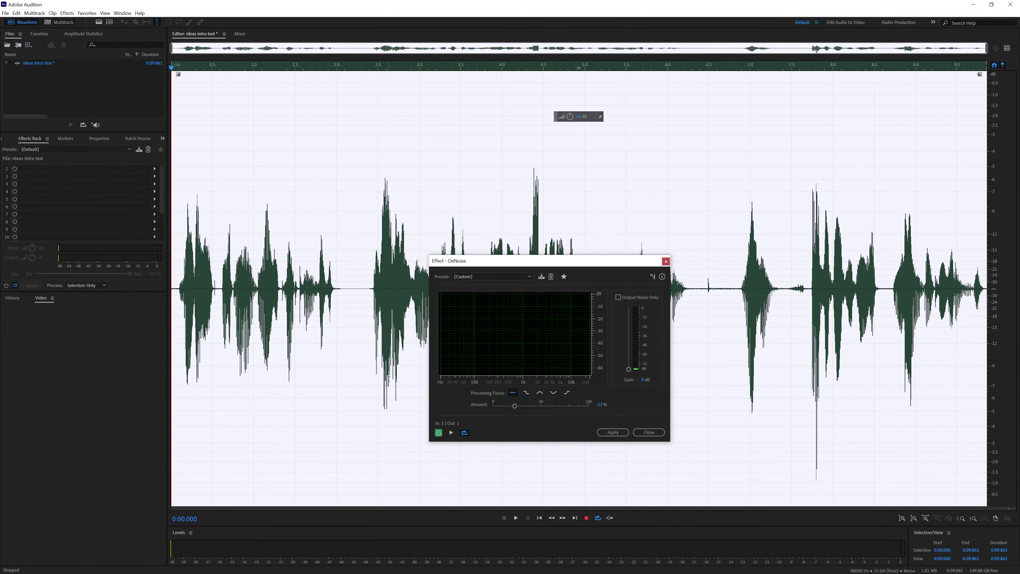
{"action": "key", "text": "space"}
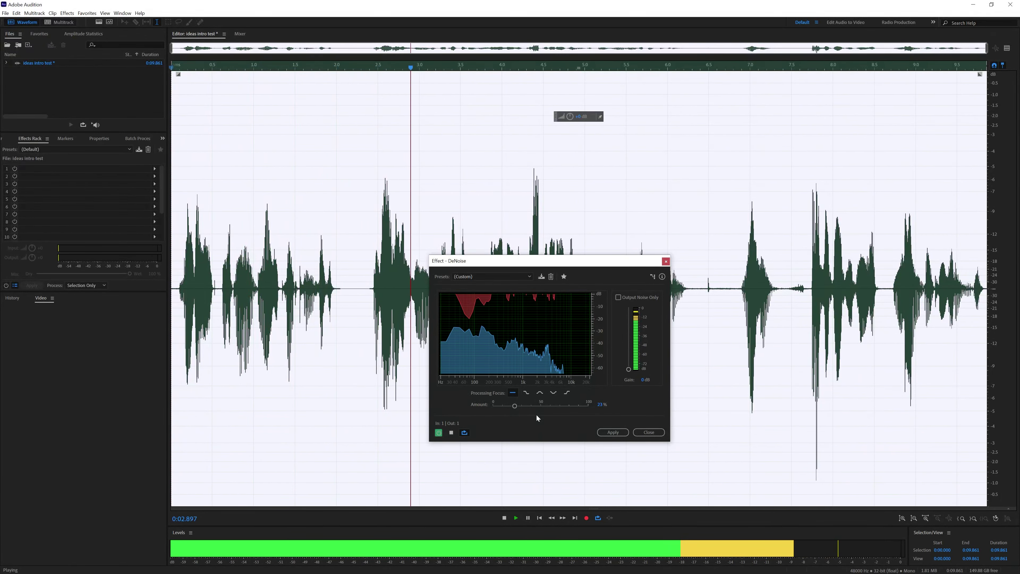
{"action": "key", "text": "space"}
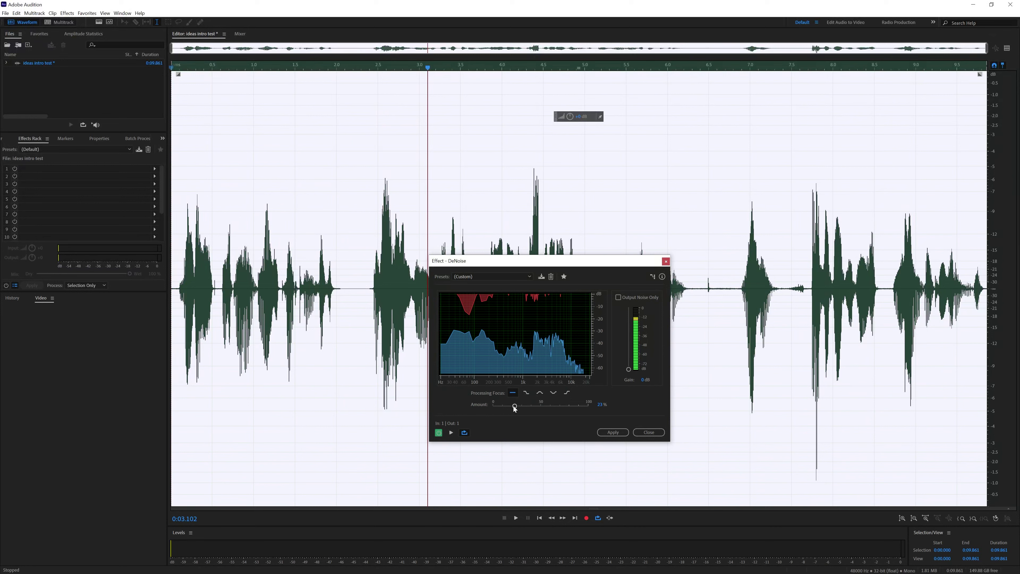
- Set the DeNoise amount to 10% and preview the result
{"action": "left_click_drag", "start_coordinate": [513, 406], "coordinate": [503, 403]}
{"action": "key", "text": "space"}
{"action": "key", "text": "space"}
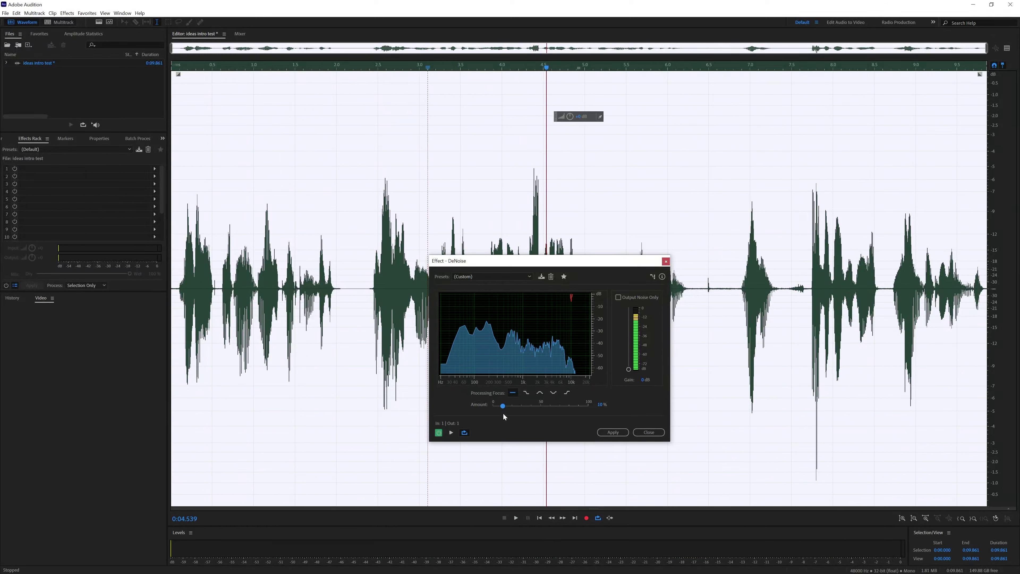
- Set the DeNoise amount to 13%, preview the result, and apply the effect to the whole recording
{"action": "left_click_drag", "start_coordinate": [503, 407], "coordinate": [506, 407]}
{"action": "key", "text": "space"}
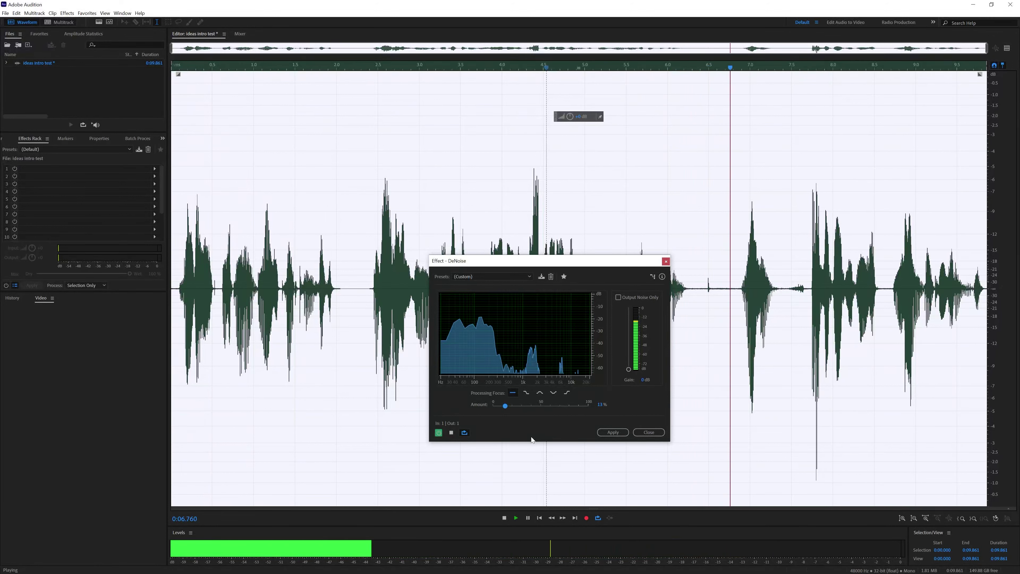
{"action": "key", "text": "space"}
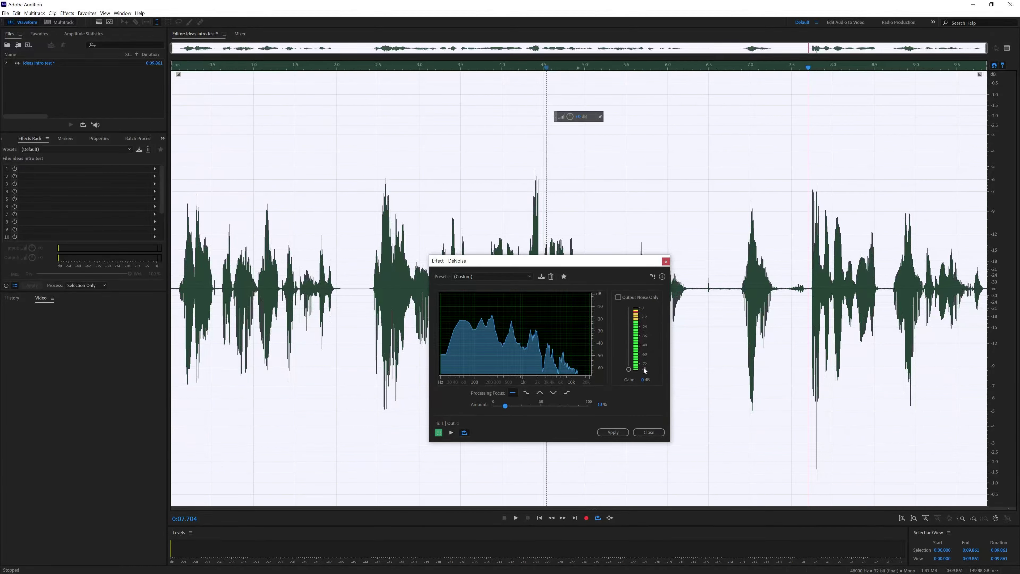
{"action": "key", "text": "space"}
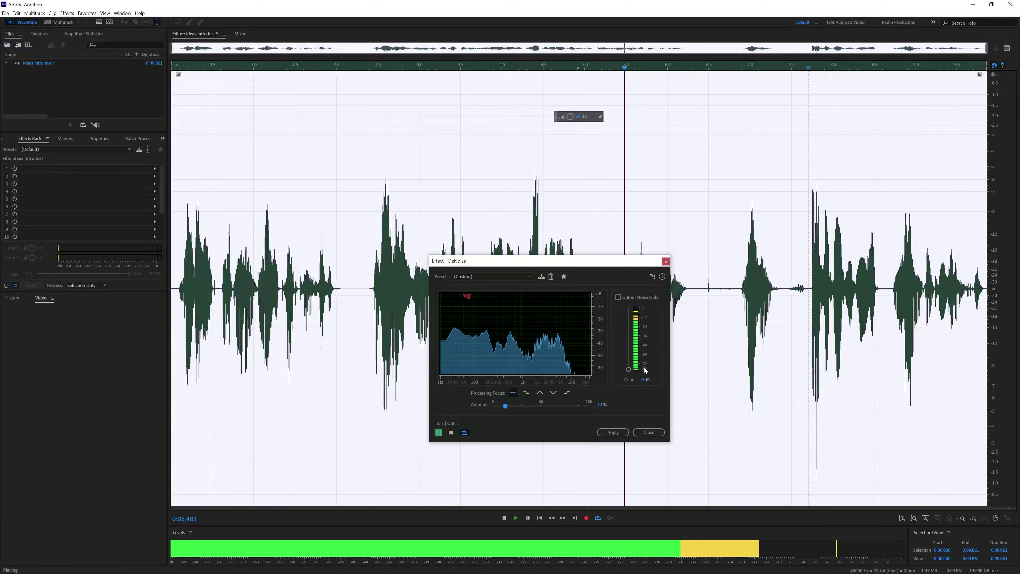
{"action": "key", "text": "space"}
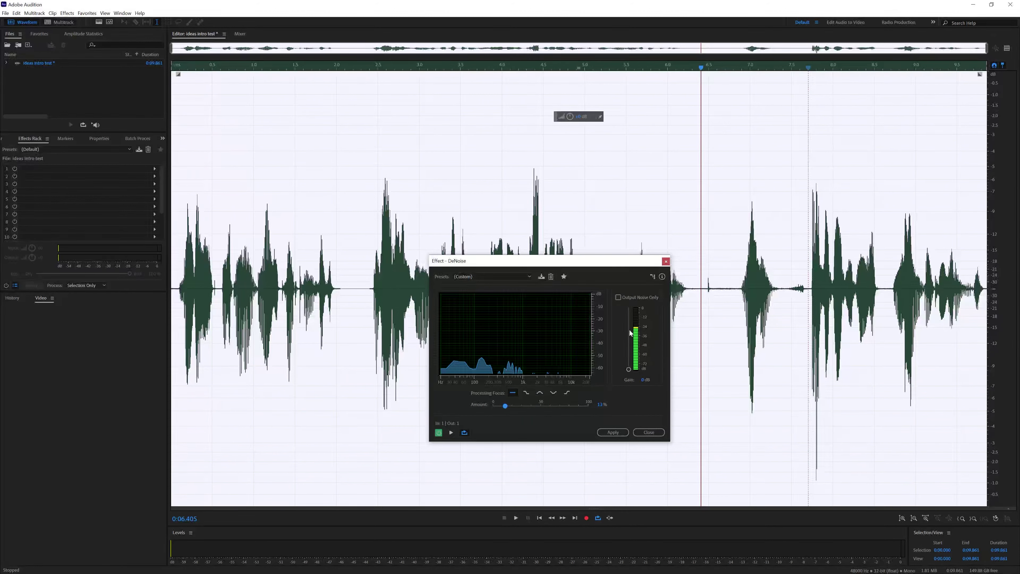
{"action": "left_click", "coordinate": [613, 431]}
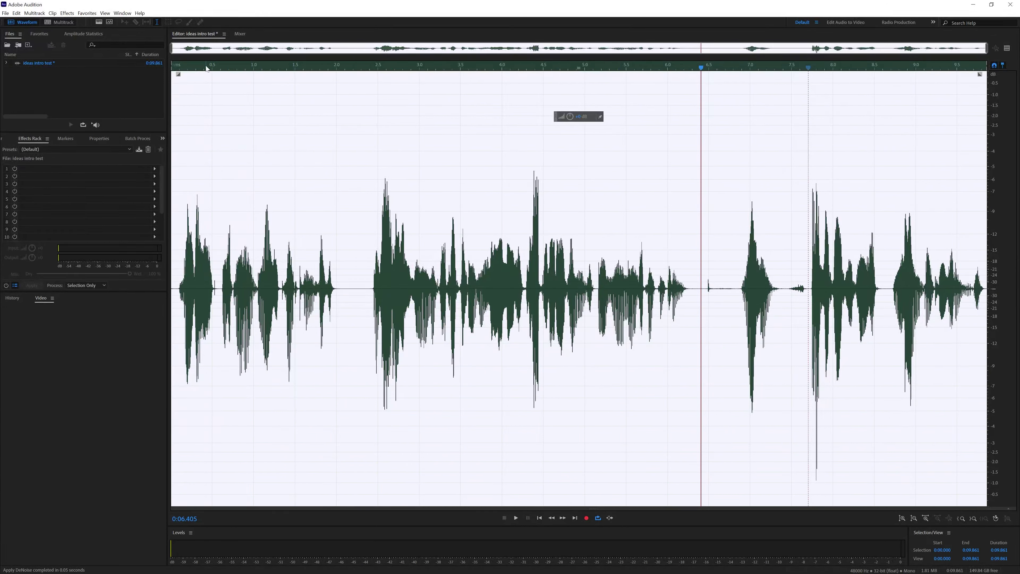
- Play back the denoised recording from about 0.4 seconds to check the result
{"action": "left_click", "coordinate": [206, 85]}
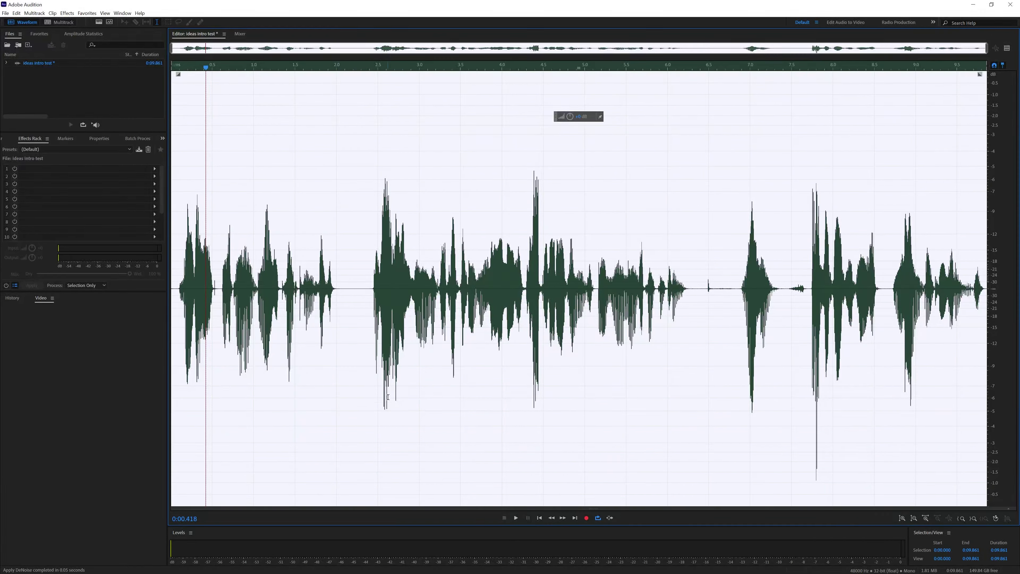
{"action": "key", "text": "space"}
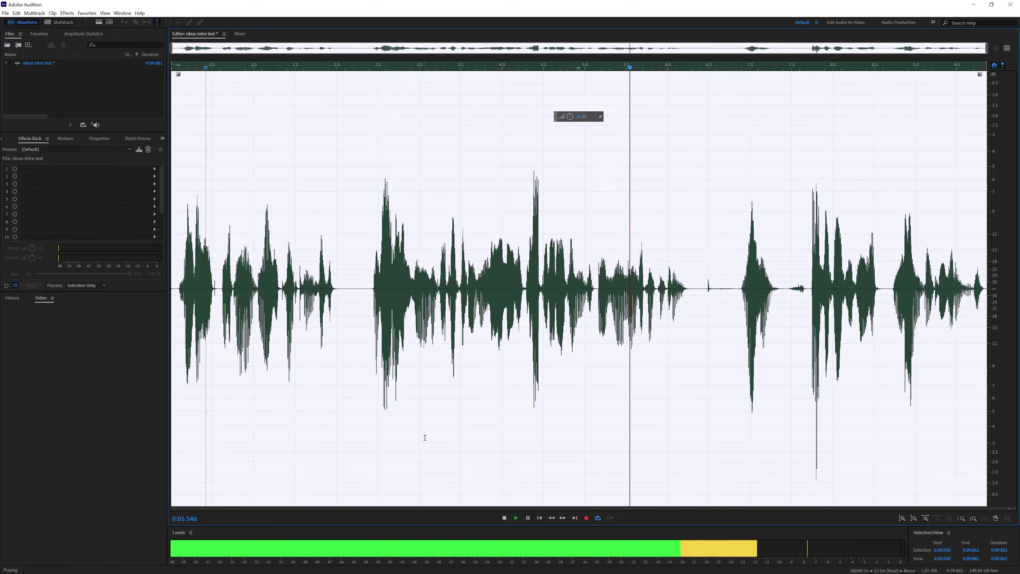
{"action": "key", "text": "space"}
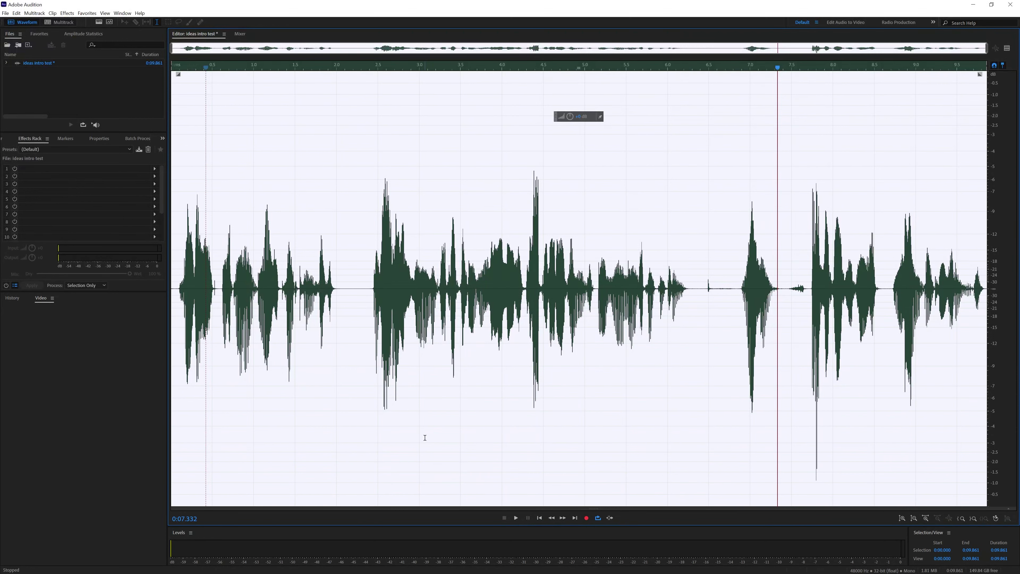
{"action": "left_click", "coordinate": [658, 299]}
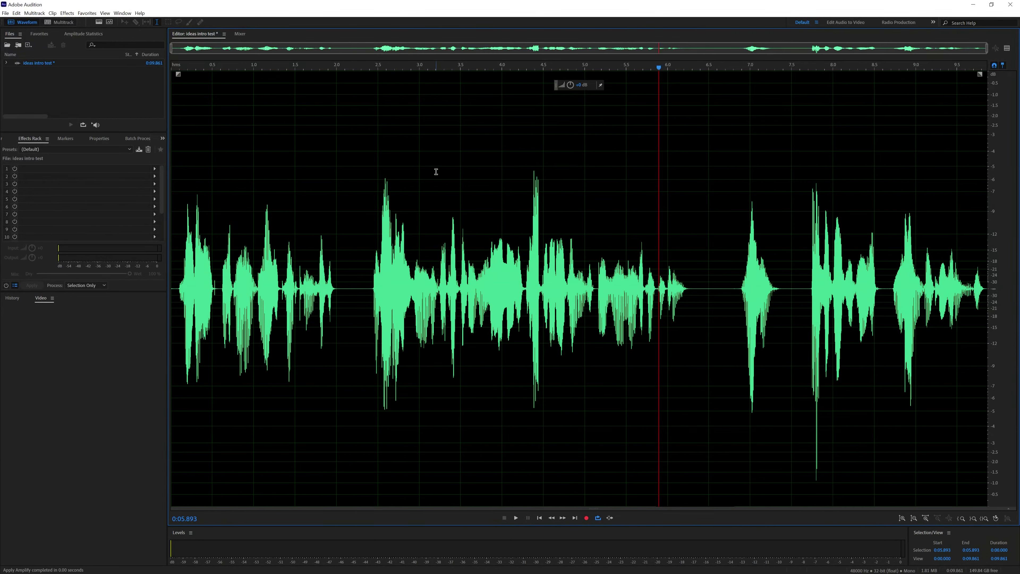
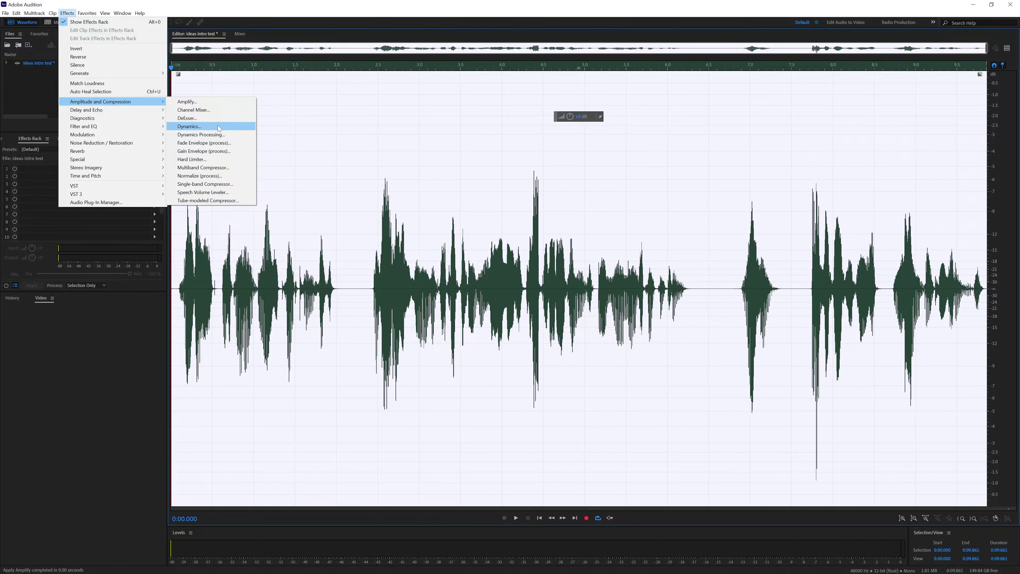
- Open the Multiband Compressor for the whole recording and compare the preview with the effect bypassed and enabled
{"action": "left_click", "coordinate": [229, 168]}
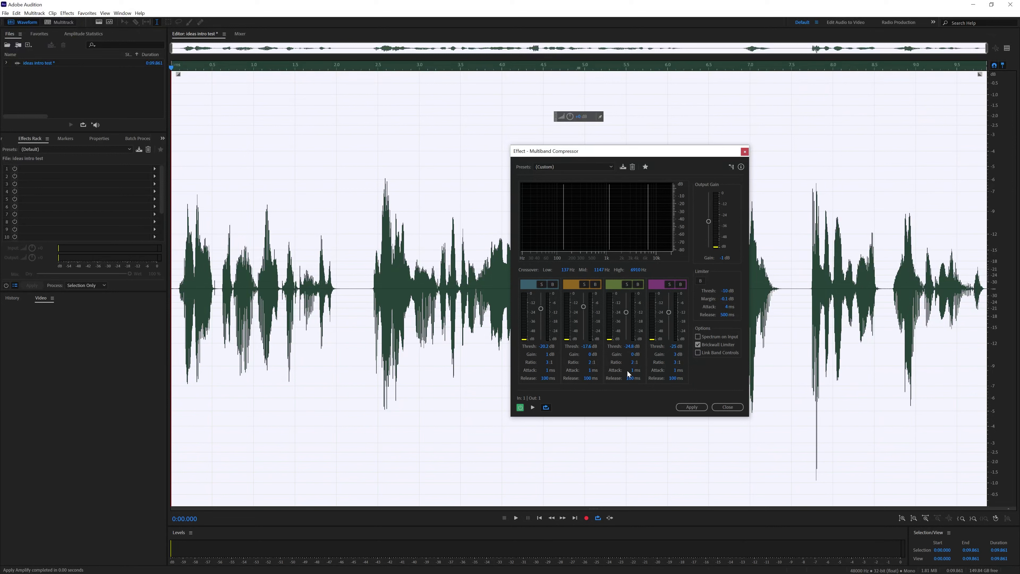
{"action": "left_click", "coordinate": [519, 408]}
{"action": "key", "text": "space"}
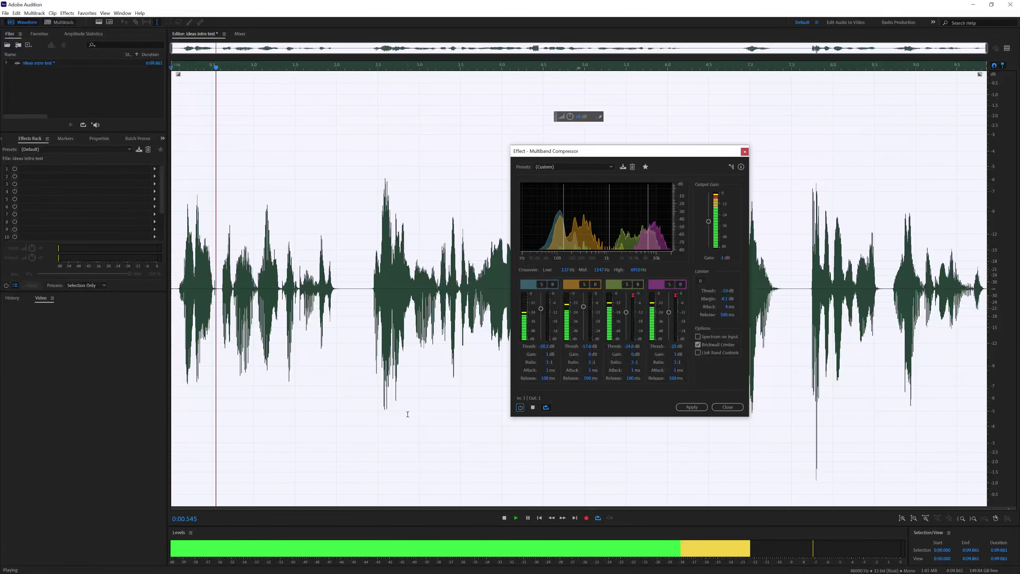
{"action": "key", "text": "space"}
{"action": "left_click", "coordinate": [520, 407]}
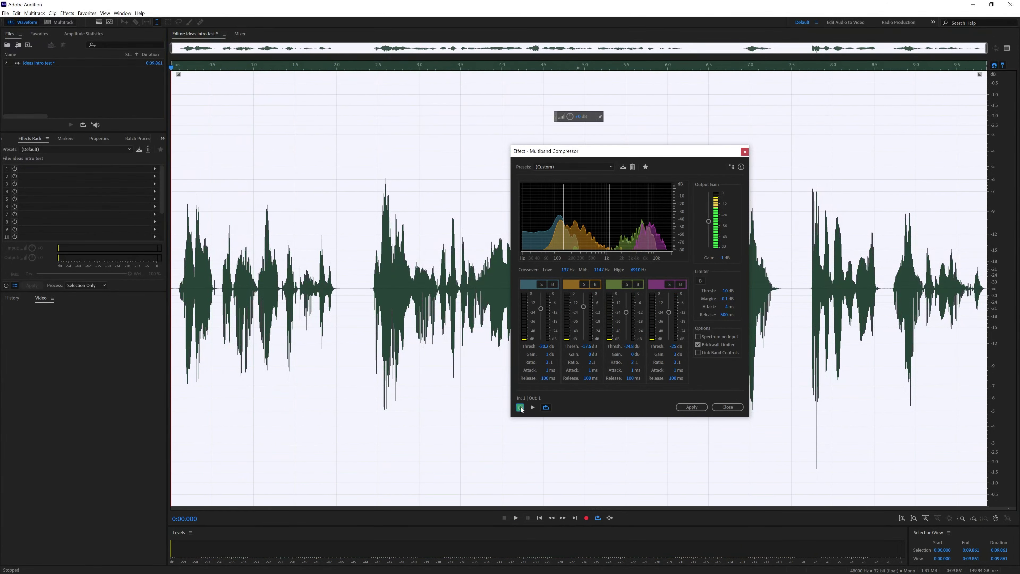
{"action": "key", "text": "space"}
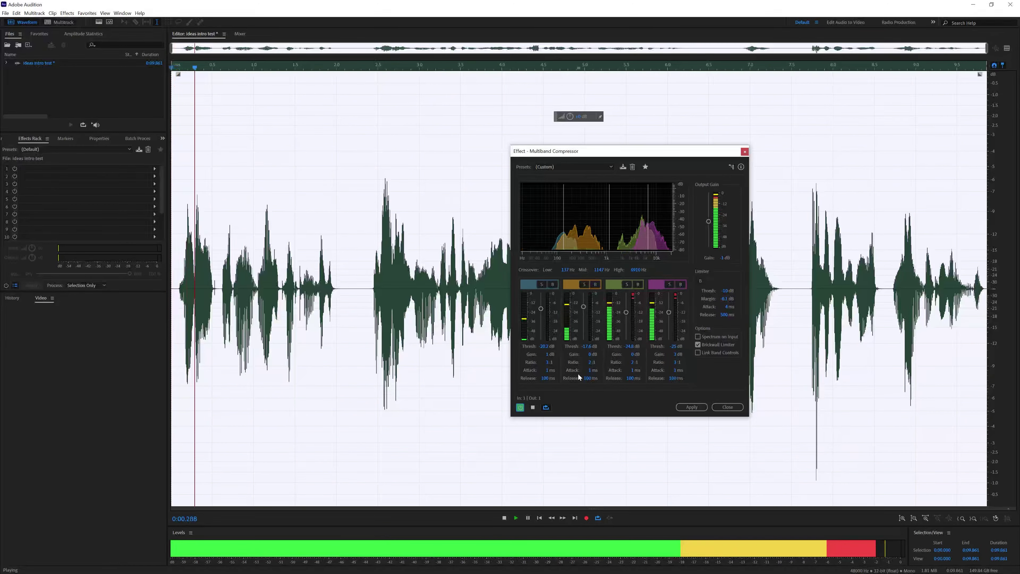
{"action": "key", "text": "space"}
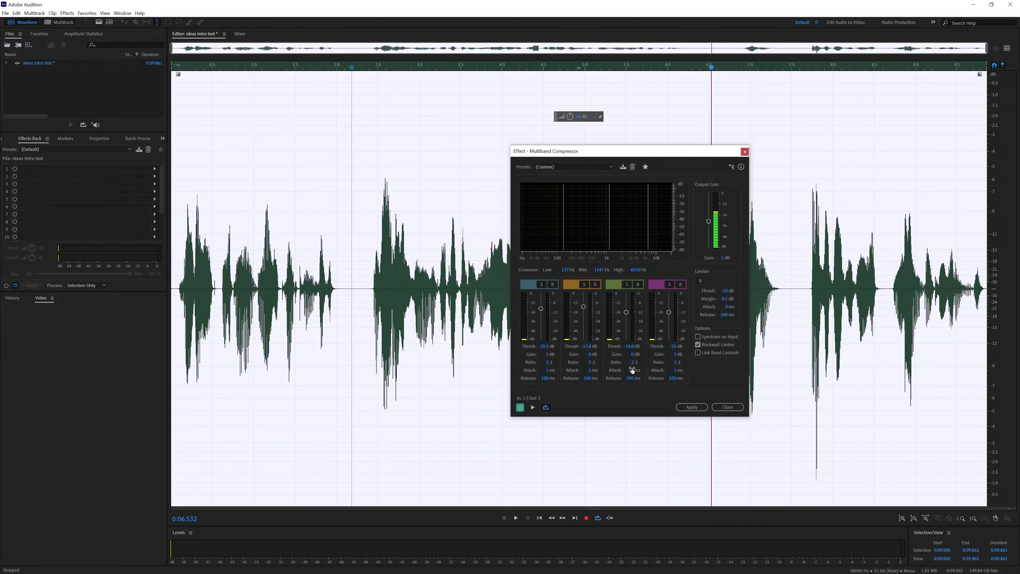
- Look through the compressor presets, keep the custom settings, apply the Multiband Compressor, and play back the result
{"action": "left_click", "coordinate": [612, 167]}
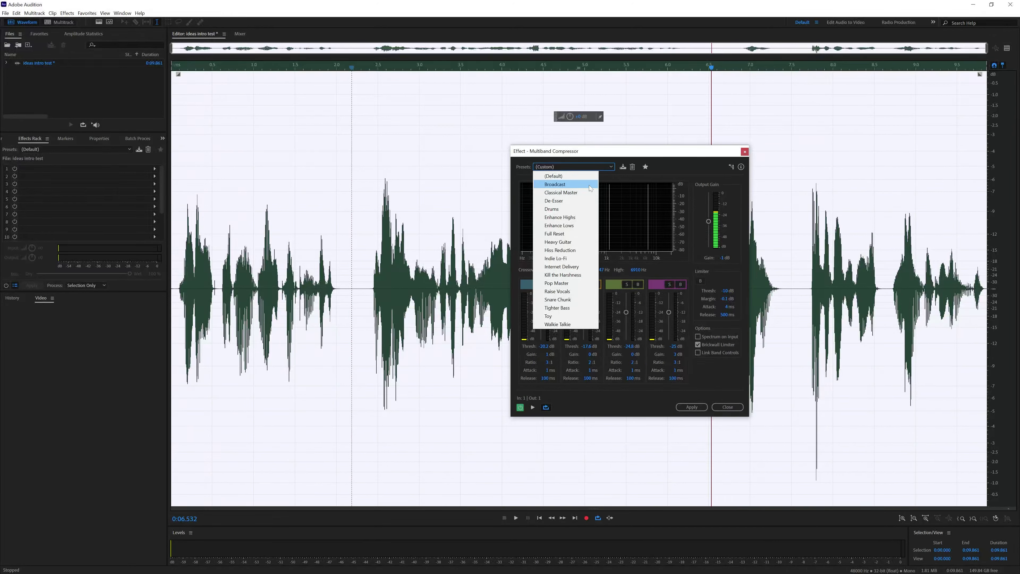
{"action": "left_click", "coordinate": [664, 160]}
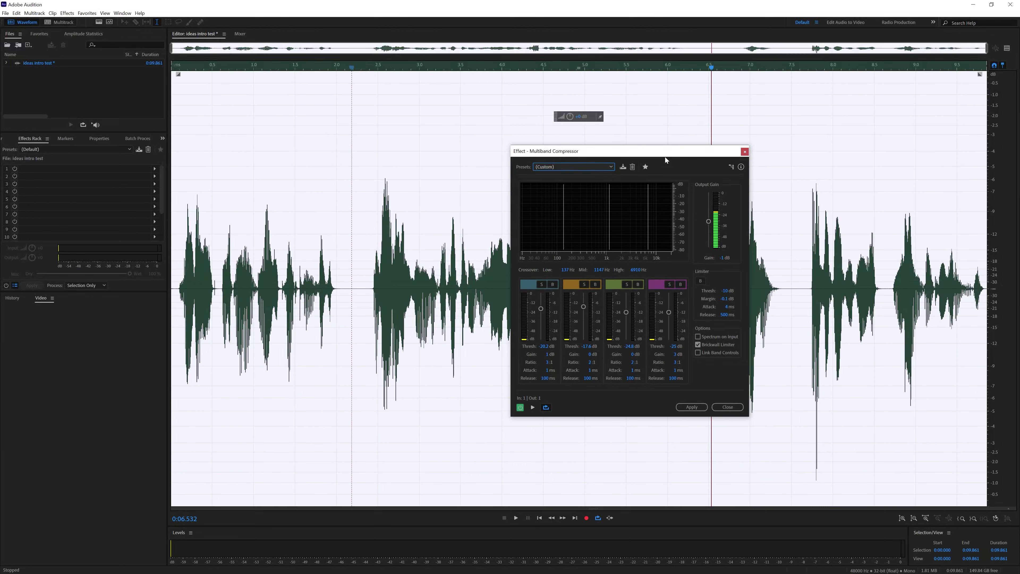
{"action": "left_click", "coordinate": [691, 406]}
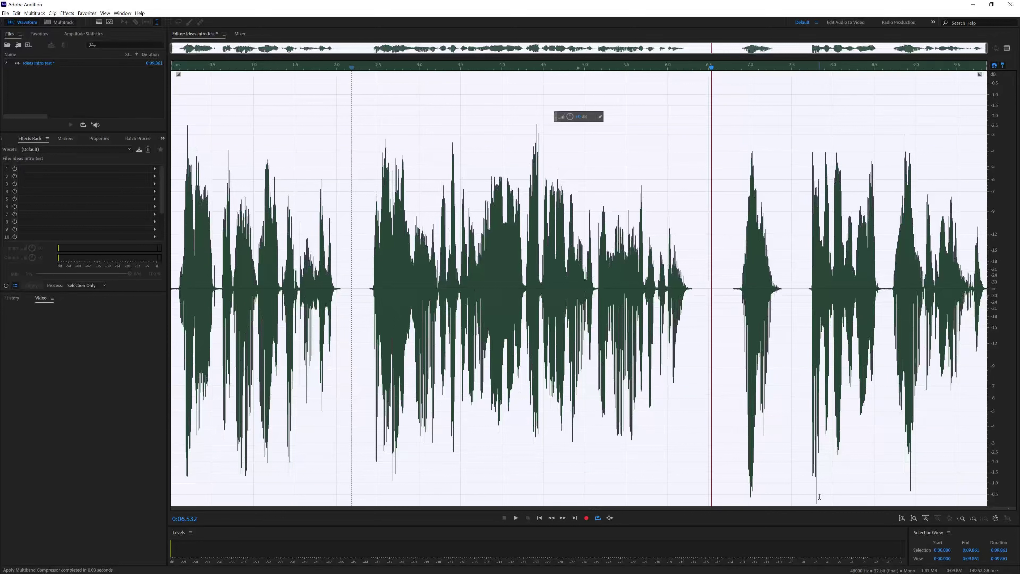
{"action": "key", "text": "space"}
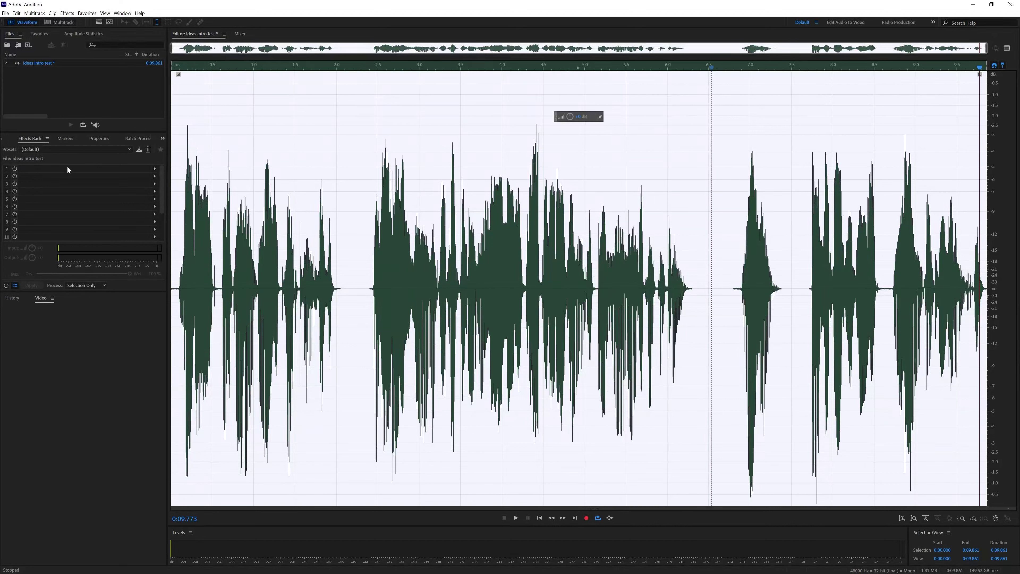
- Open the Normalize process for the whole compressed recording
{"action": "left_click", "coordinate": [67, 14]}
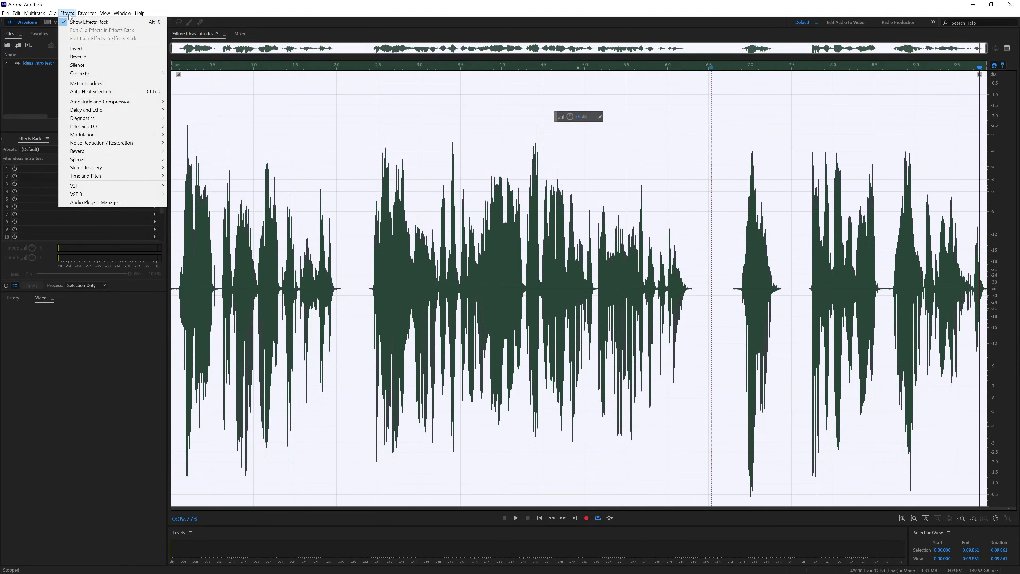
{"action": "mouse_move", "coordinate": [137, 103]}
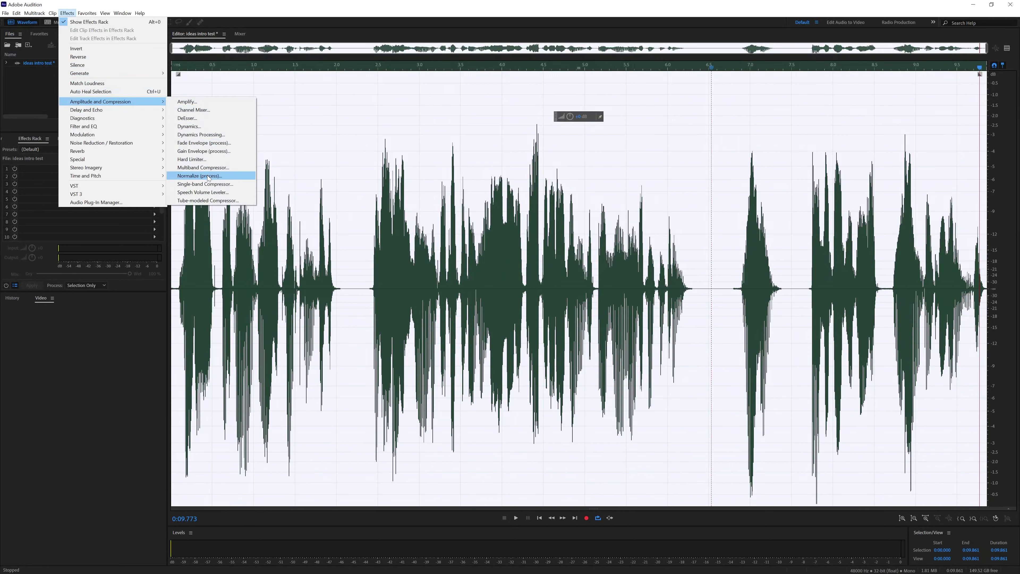
{"action": "left_click", "coordinate": [208, 178]}
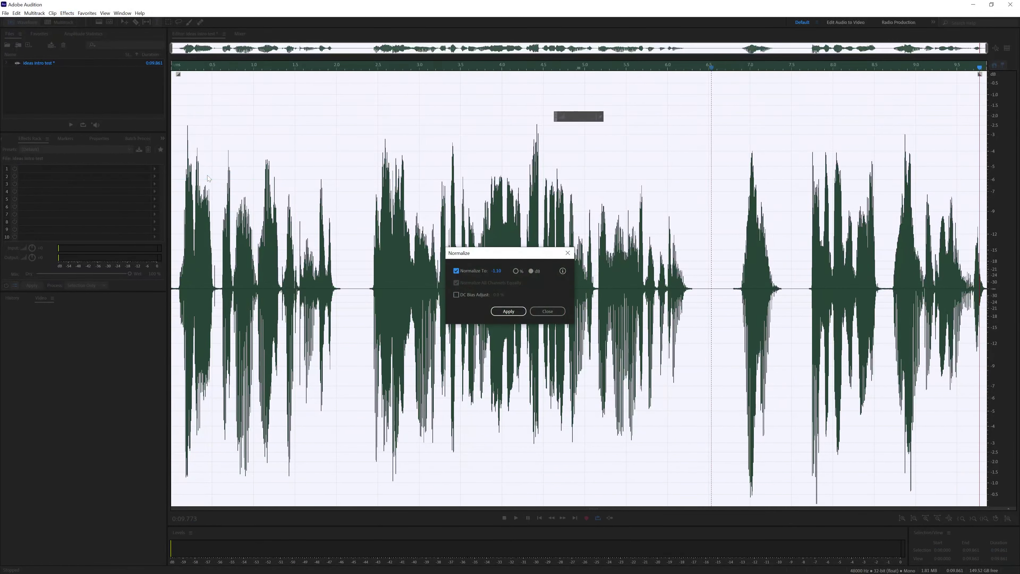